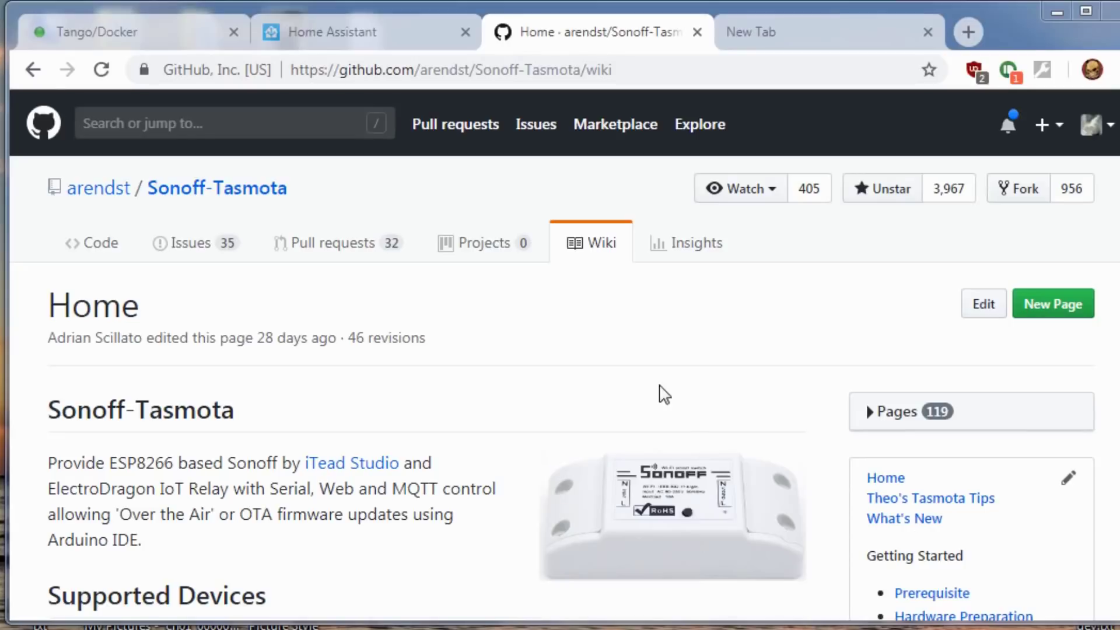
Step: Scroll down through the wiki's Supported Devices list, then back up to the top
scroll(663, 394, down, 2)
scroll(406, 398, down, 2)
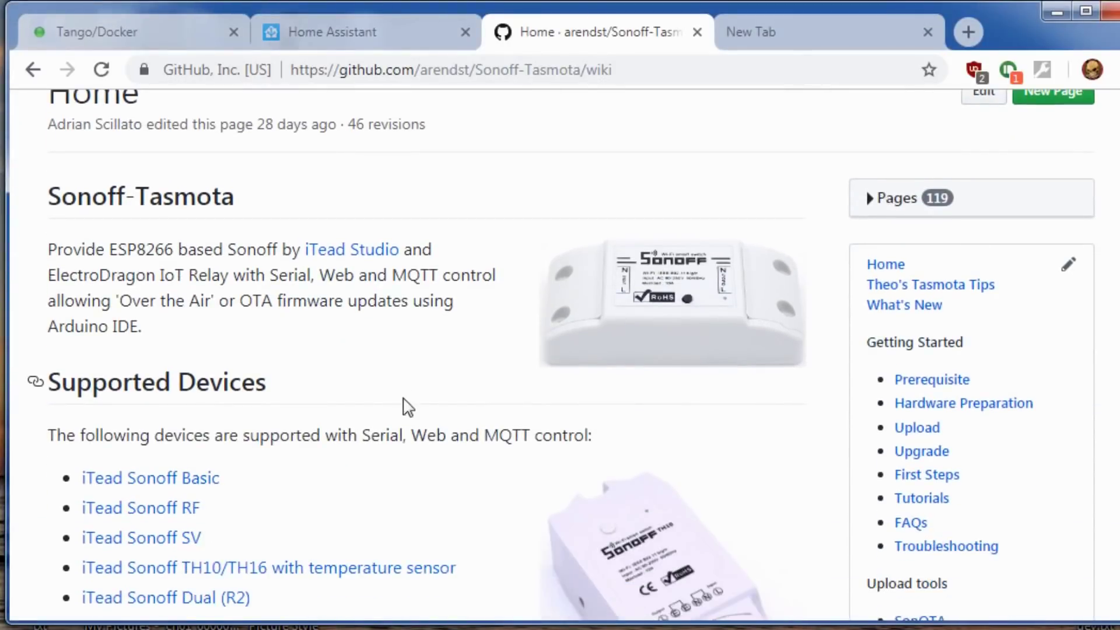
scroll(408, 407, down, 4)
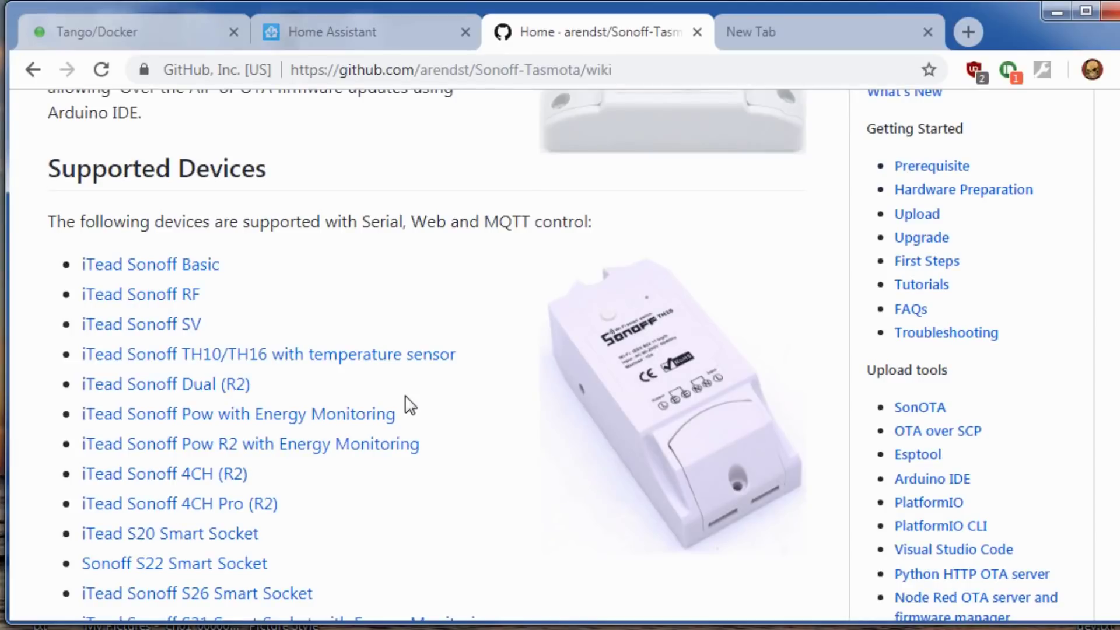
scroll(410, 404, down, 2)
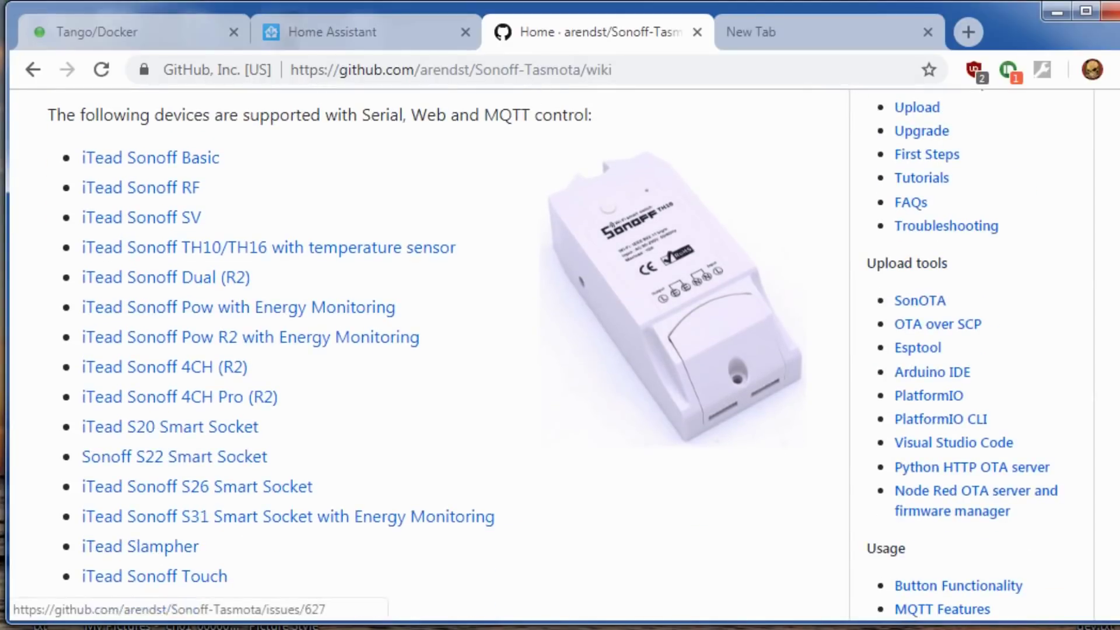
scroll(502, 411, up, 8)
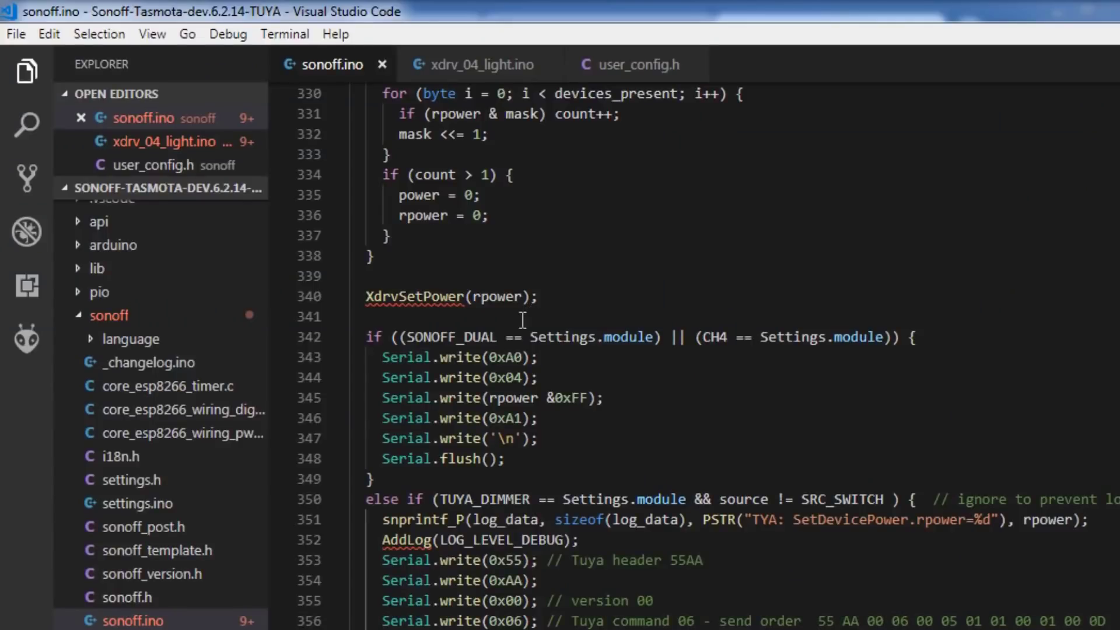
Step: Read the Tuya power code in sonoff.ino, then find LightSerialDuty in xdrv_04_light.ino
click(610, 381)
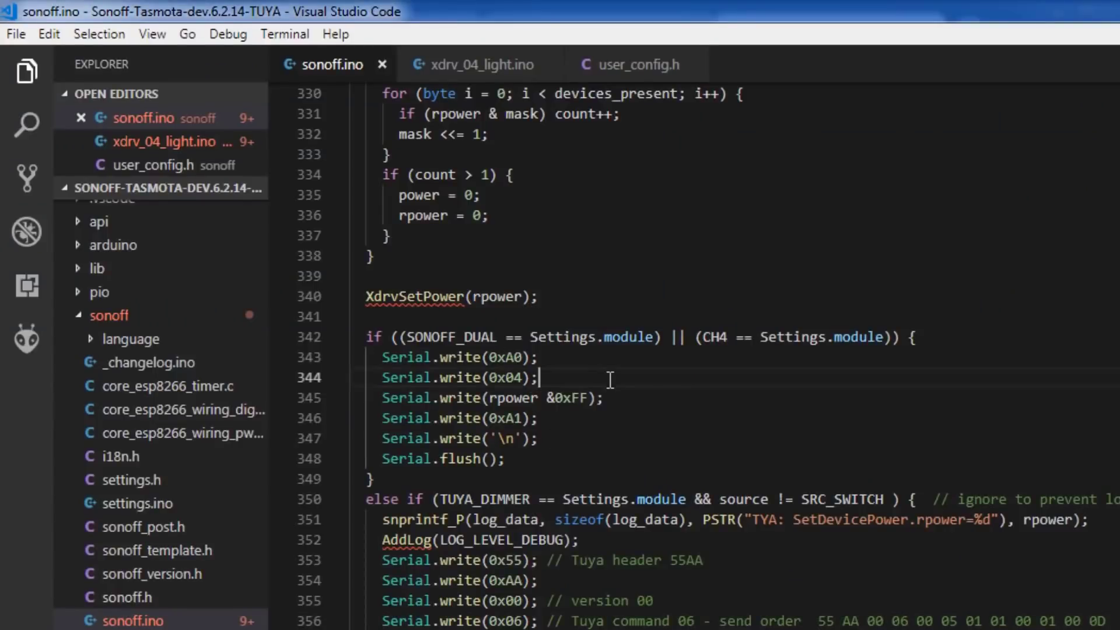
scroll(611, 380, down, 3)
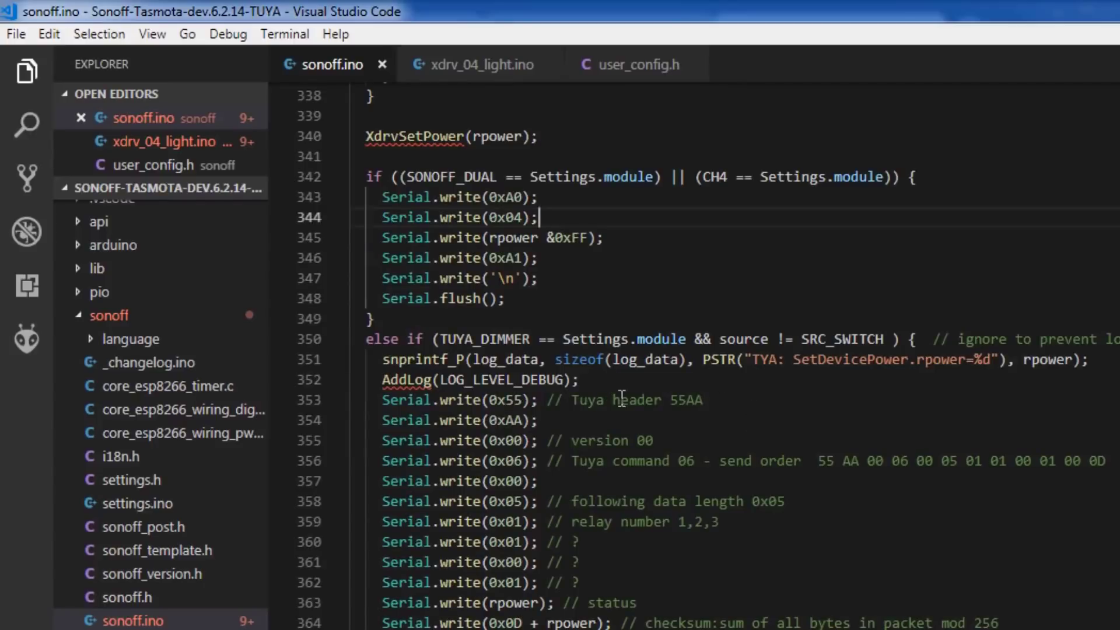
scroll(552, 430, down, 1)
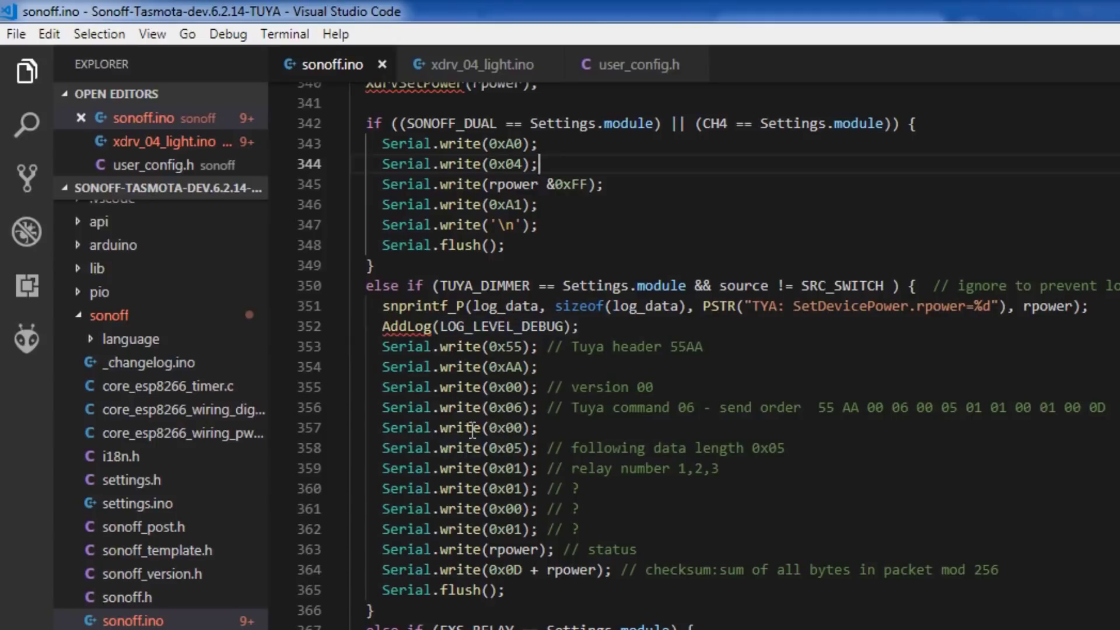
scroll(712, 455, down, 1)
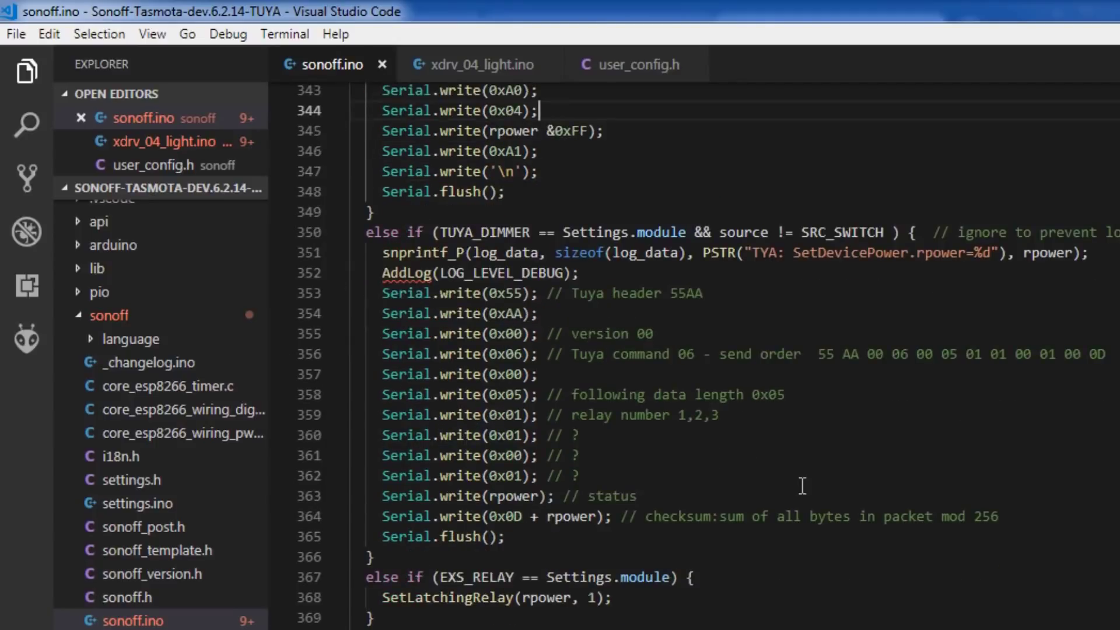
scroll(802, 486, down, 1)
scroll(802, 485, down, 5)
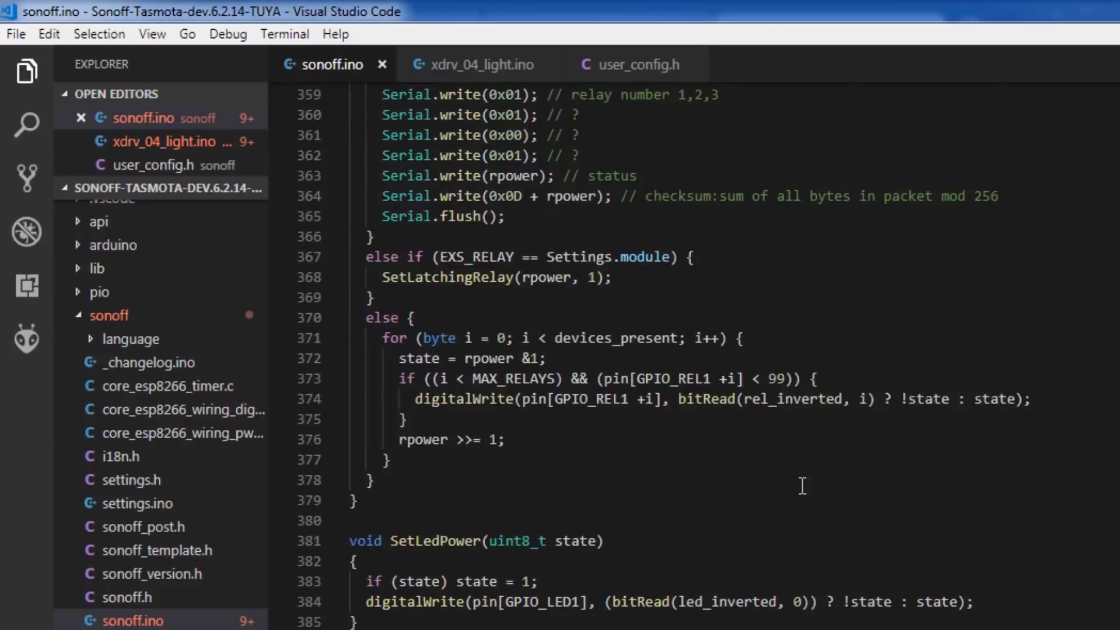
scroll(802, 486, down, 2)
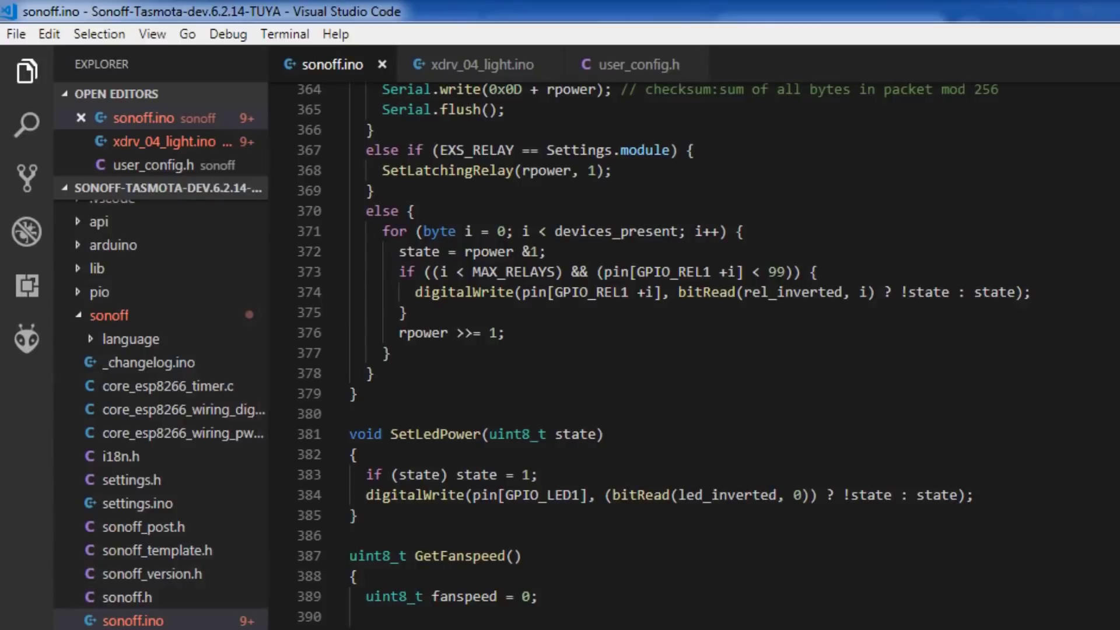
click(475, 65)
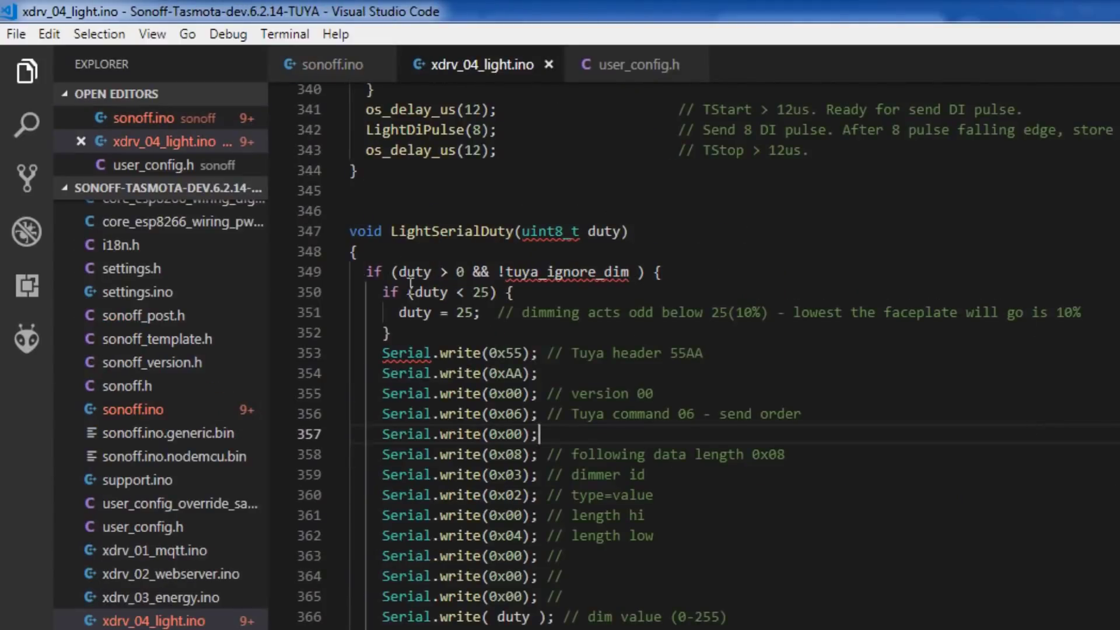
scroll(645, 473, down, 3)
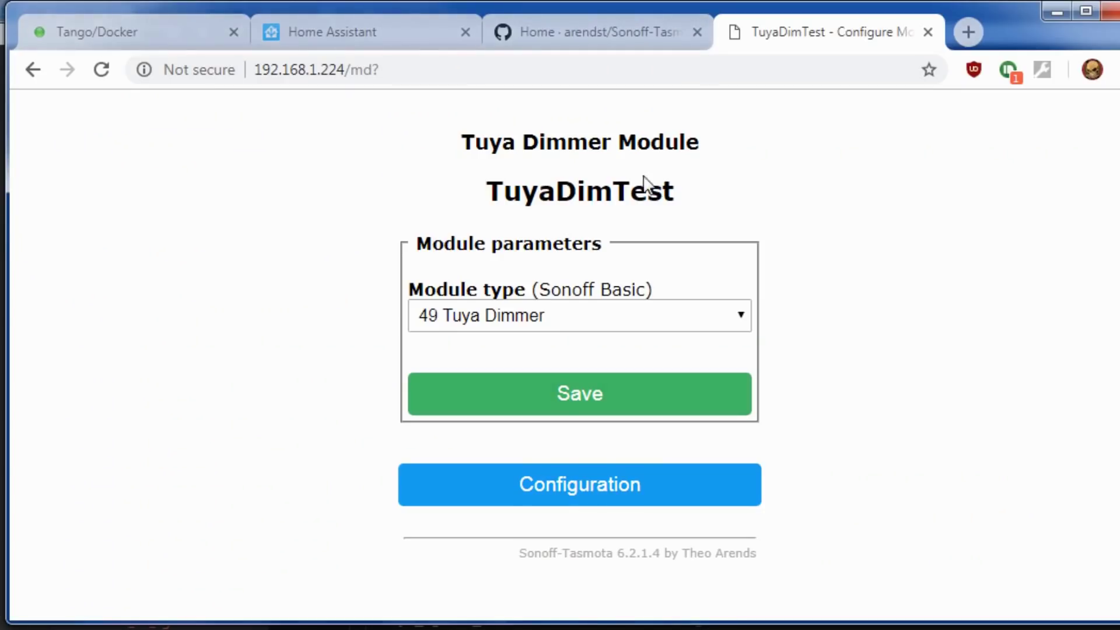
Step: Leave TuyaDimTest's module type at 49 Tuya Dimmer and go back to its main menu via Configuration
click(467, 320)
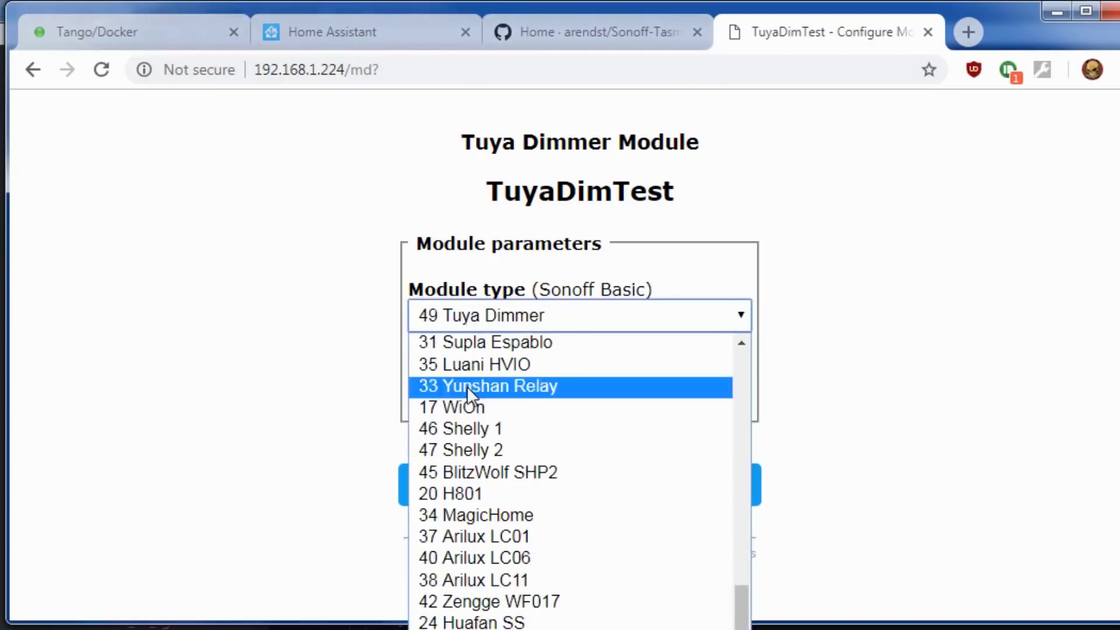
click(899, 502)
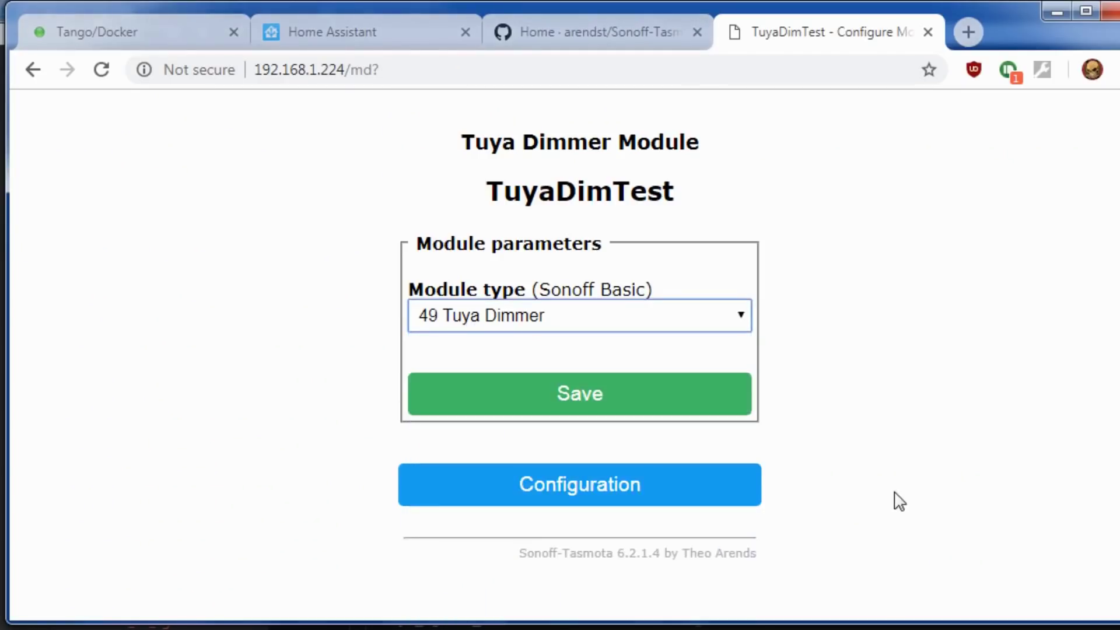
click(495, 499)
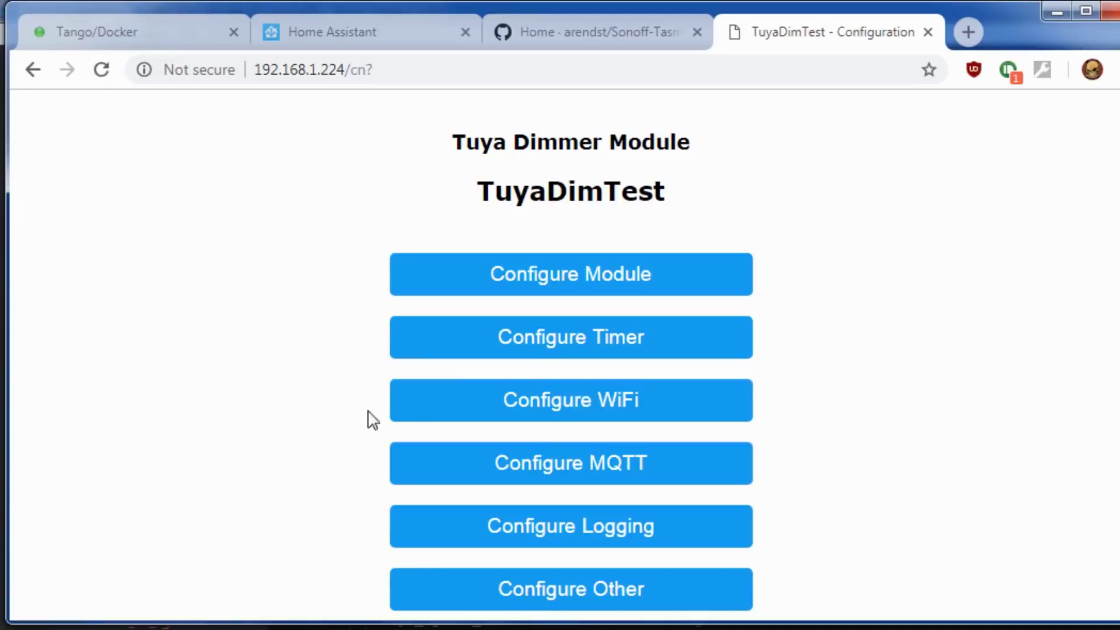
scroll(369, 426, down, 5)
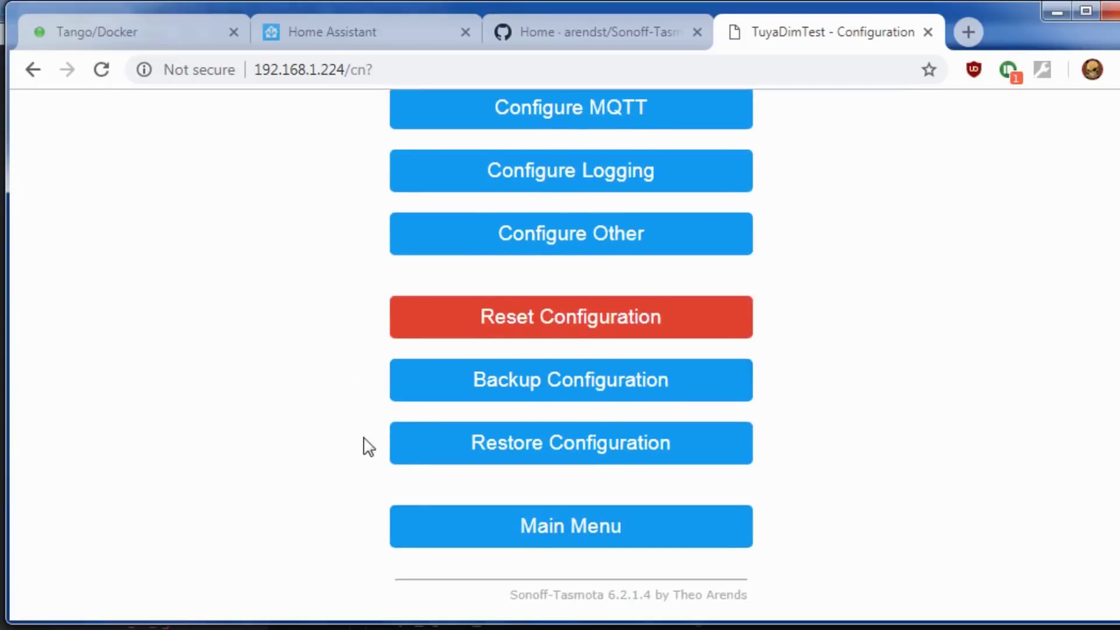
click(482, 547)
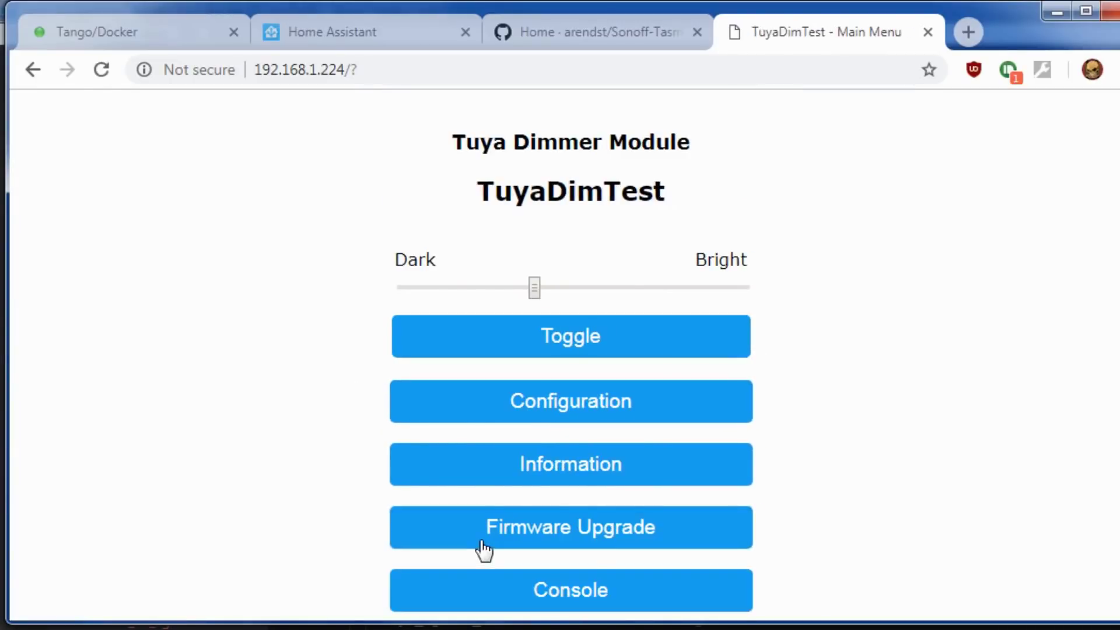
scroll(484, 510, down, 4)
scroll(481, 494, up, 4)
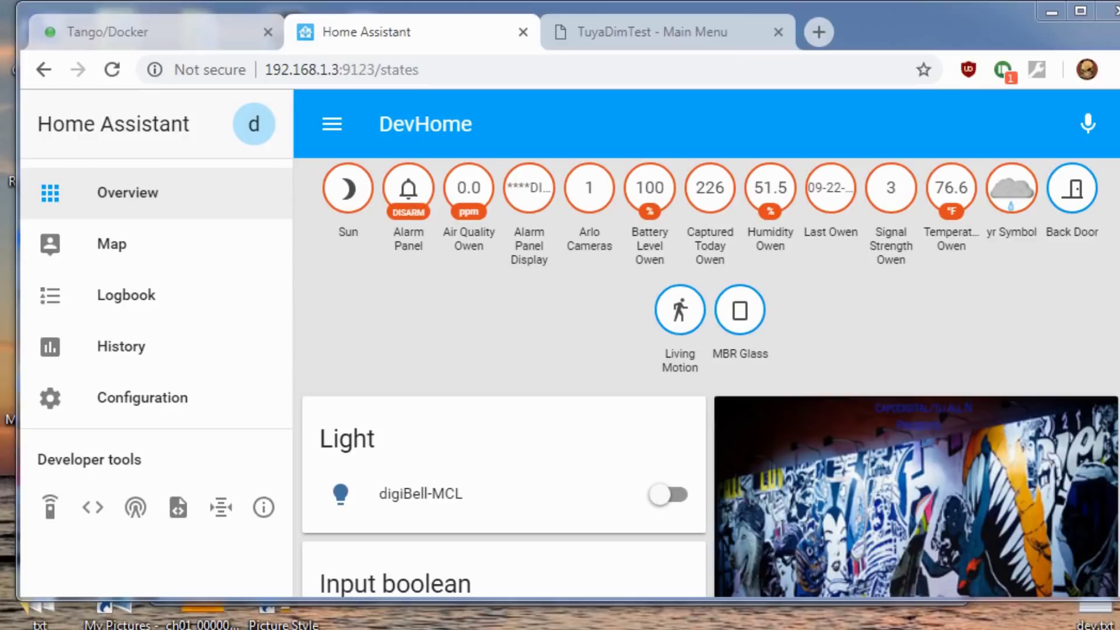
Step: Bring the prepared TuyaDimTest MQTT light configuration in Notepad to the front
key(alt+Tab)
Step: Copy the TuyaDimTest MQTT light config from Notepad into lights.yaml
key(ctrl+a)
key(ctrl+c)
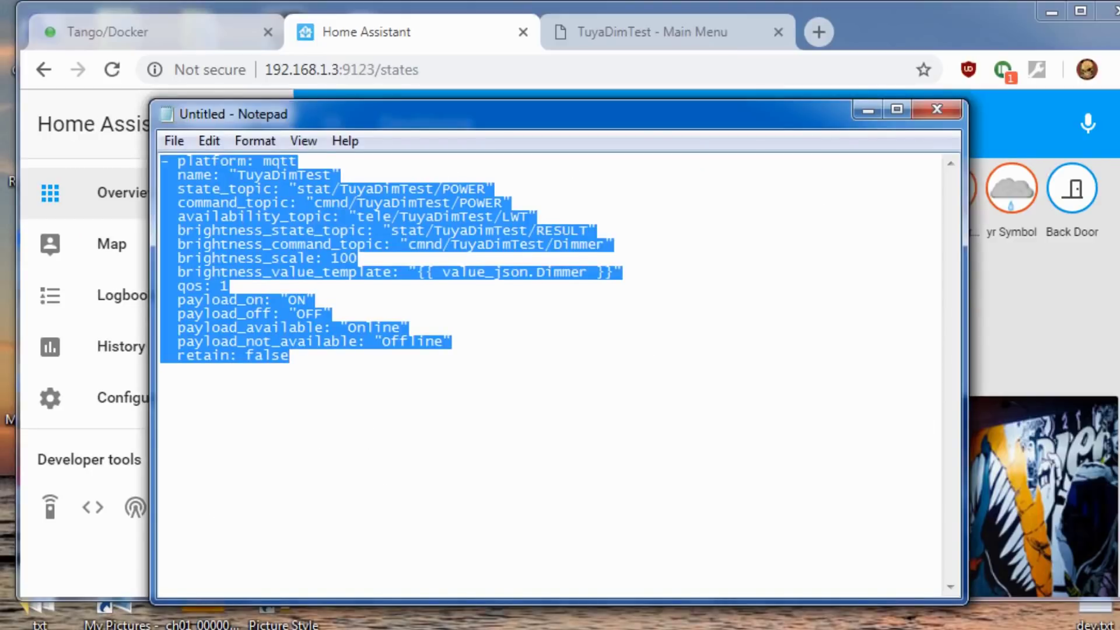
key(alt+Tab)
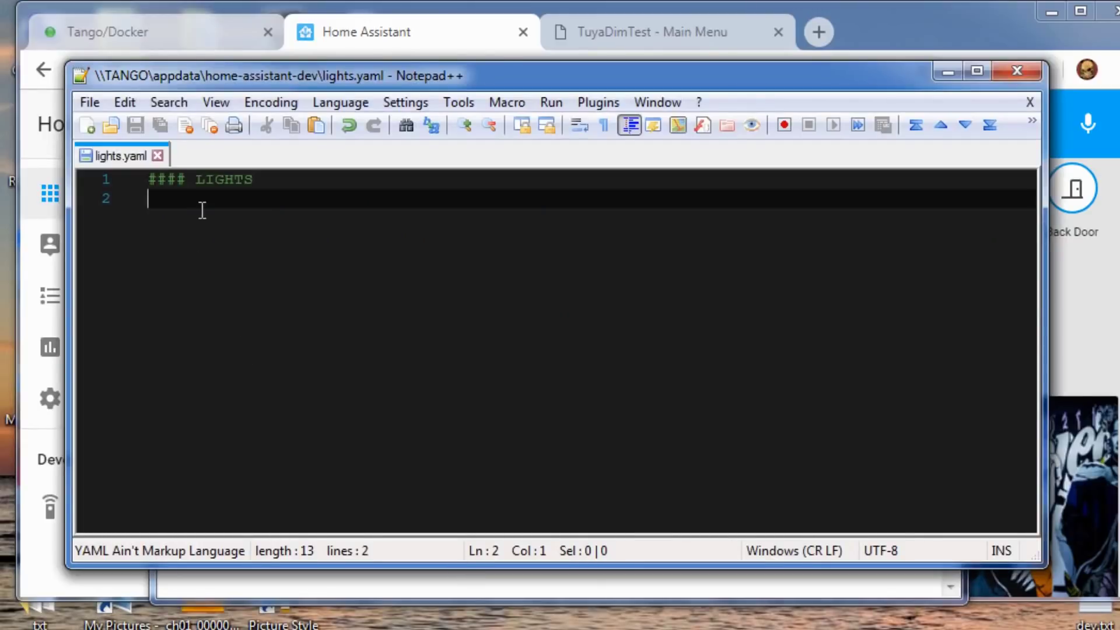
key(ctrl+v)
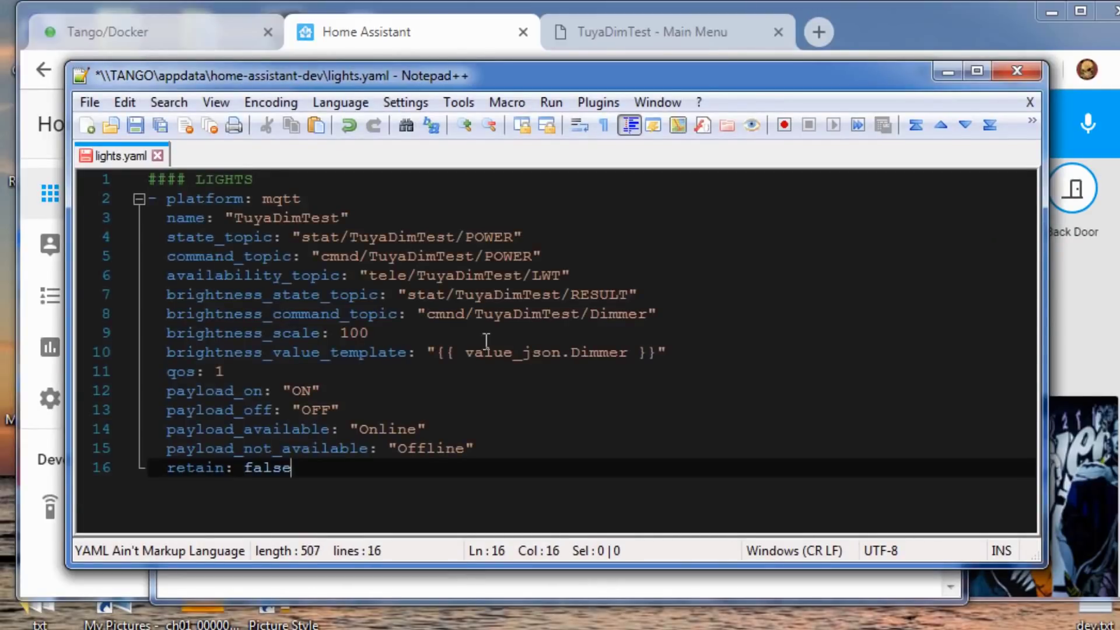
Step: Review the brightness state and command topics that use Dimmer in lights.yaml
drag(666, 352, 149, 295)
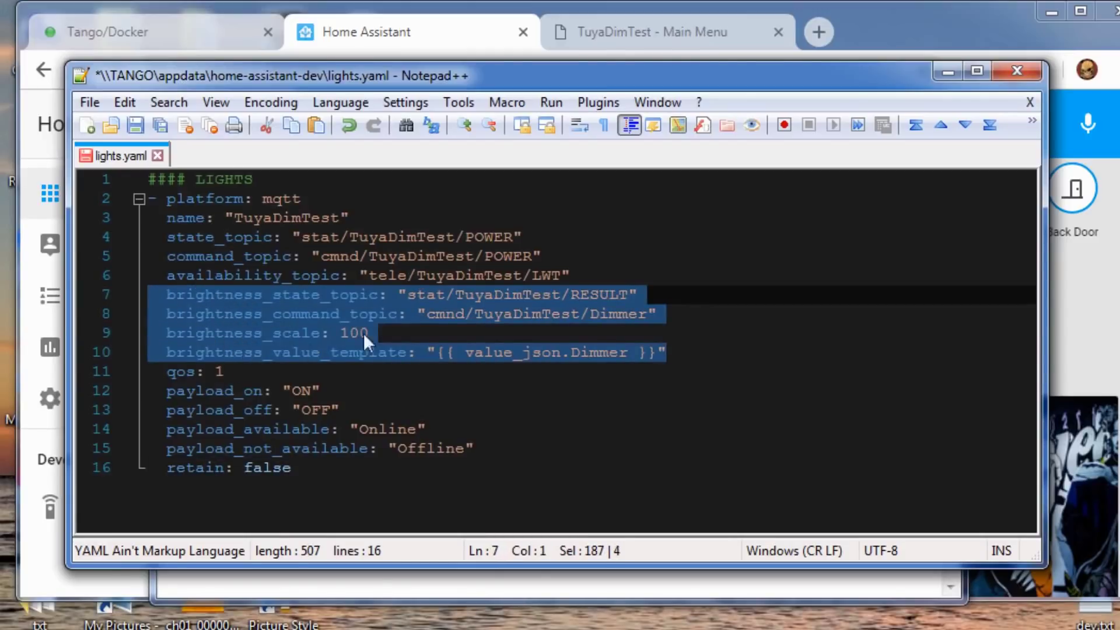
click(434, 296)
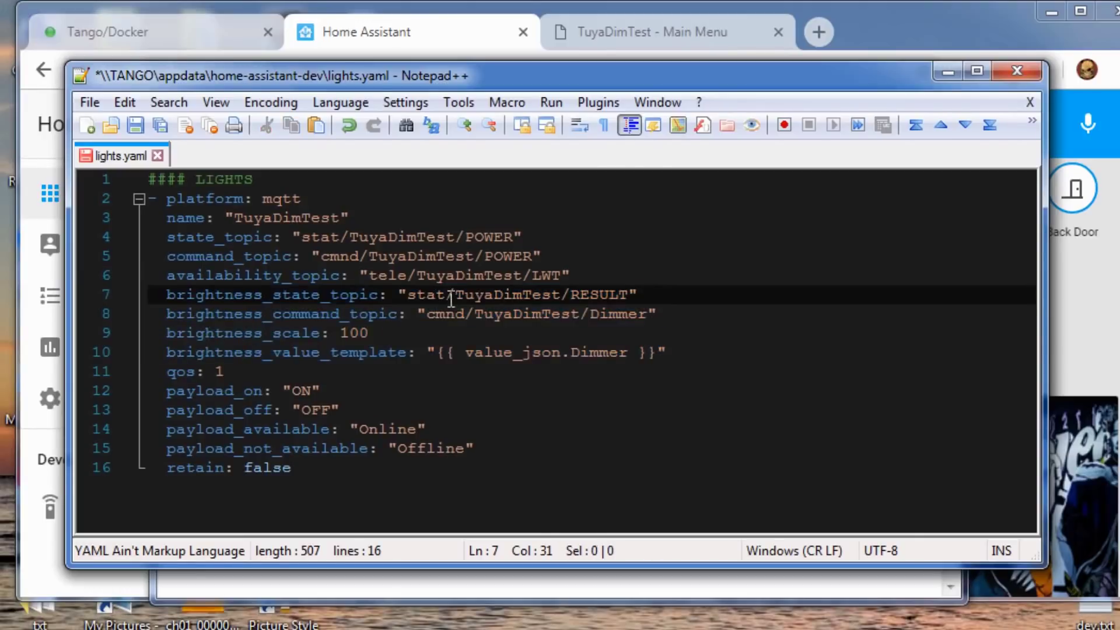
drag(410, 296, 623, 294)
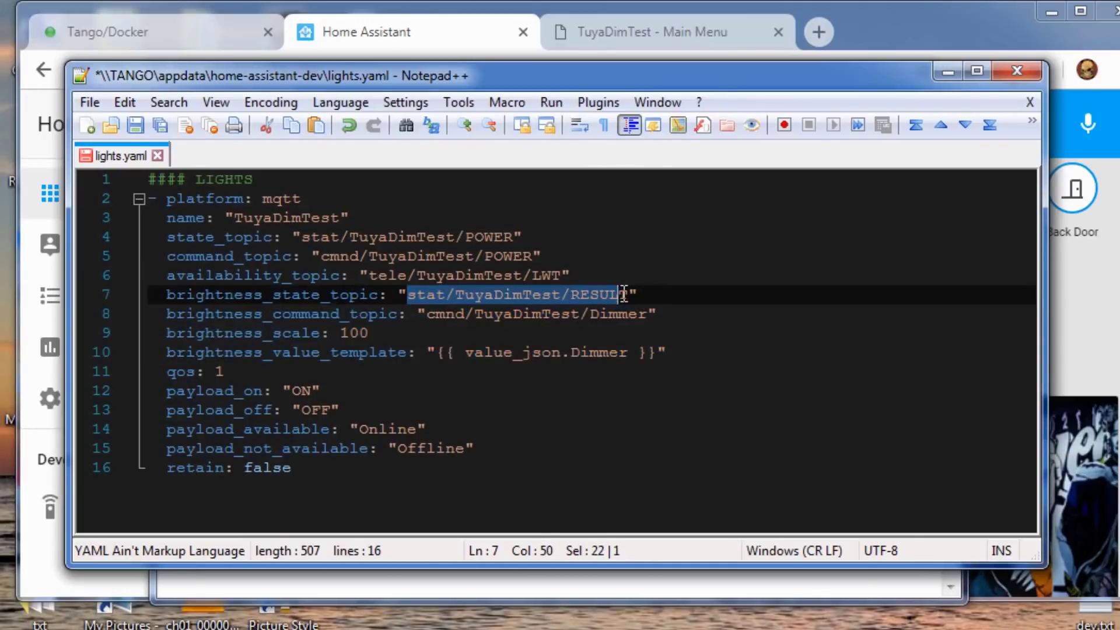
click(475, 315)
drag(417, 319, 646, 317)
click(607, 321)
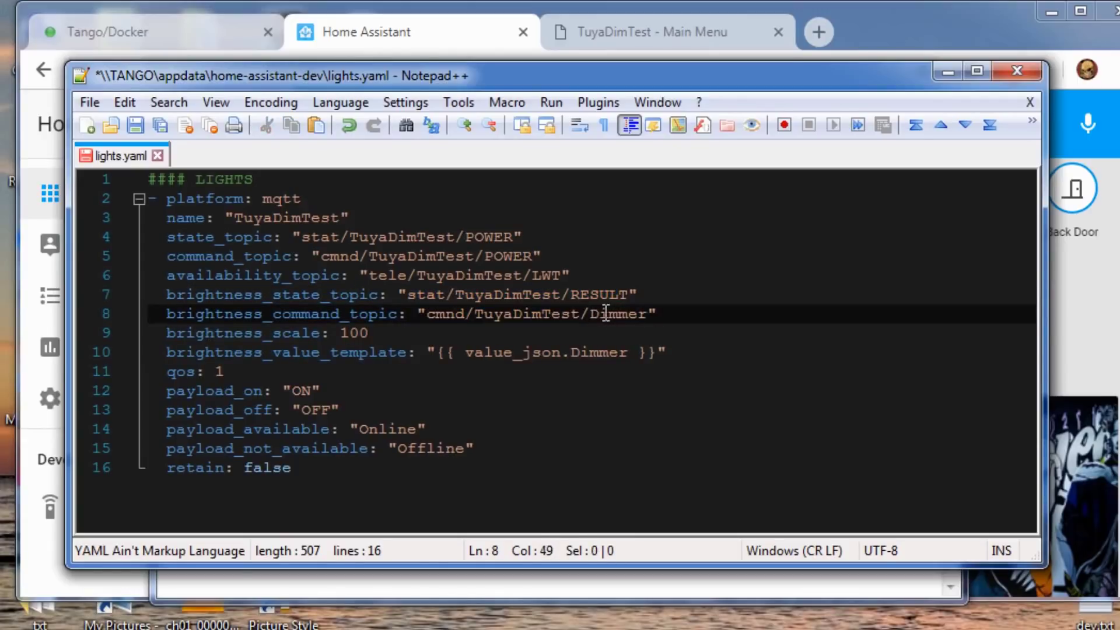
drag(592, 313, 650, 314)
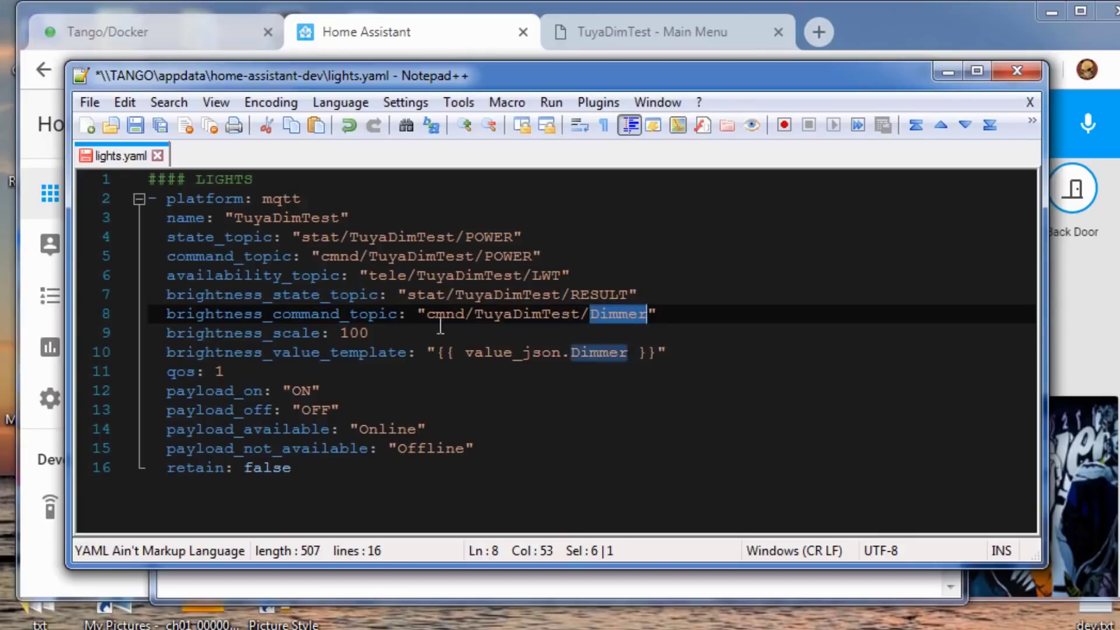
click(371, 335)
Step: Check brightness_scale 100, the value_json.Dimmer template and retain: false, then save lights.yaml
drag(371, 332, 133, 325)
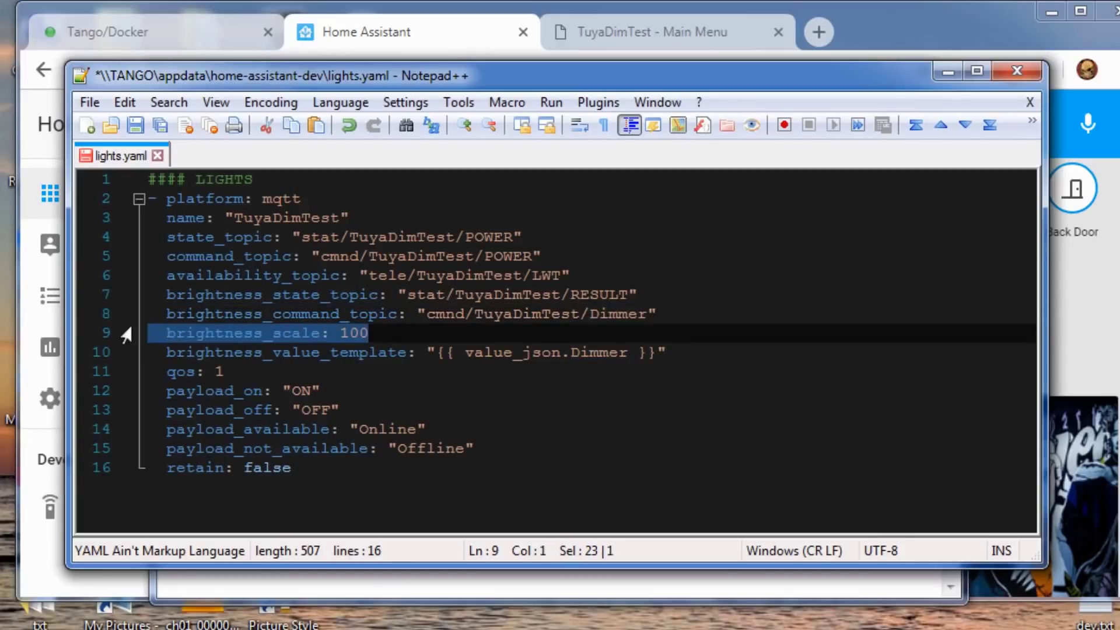
click(170, 354)
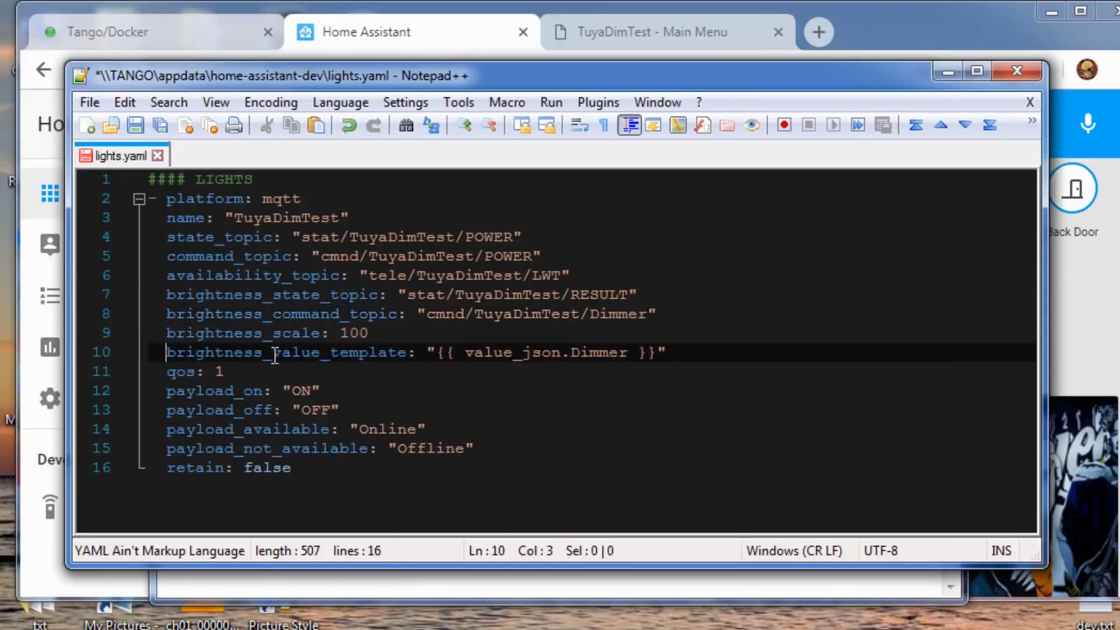
drag(471, 352, 630, 353)
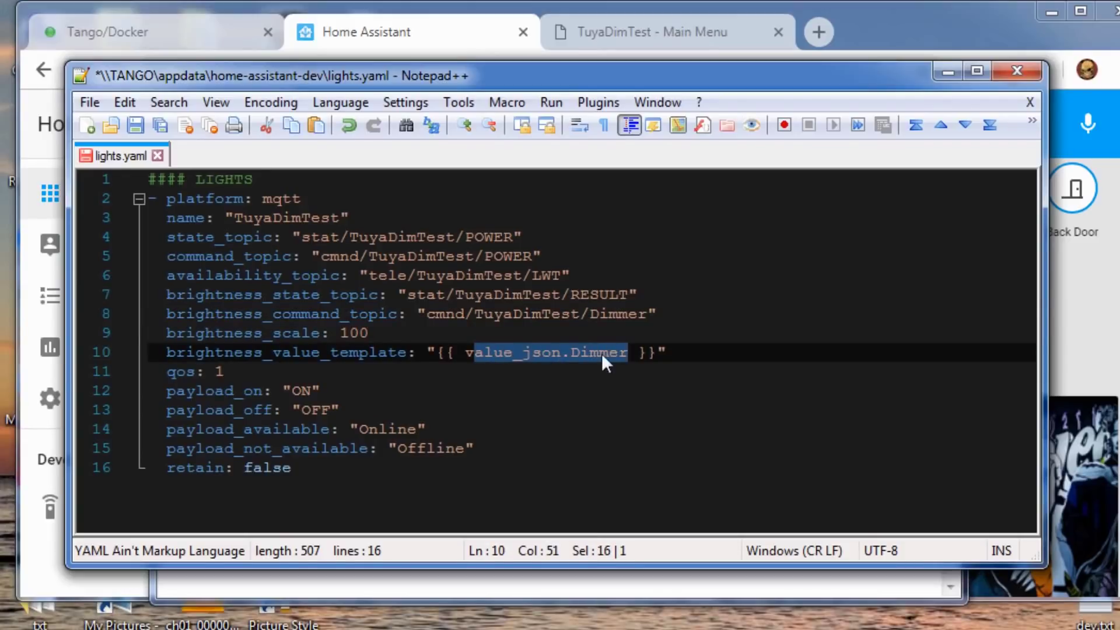
click(425, 409)
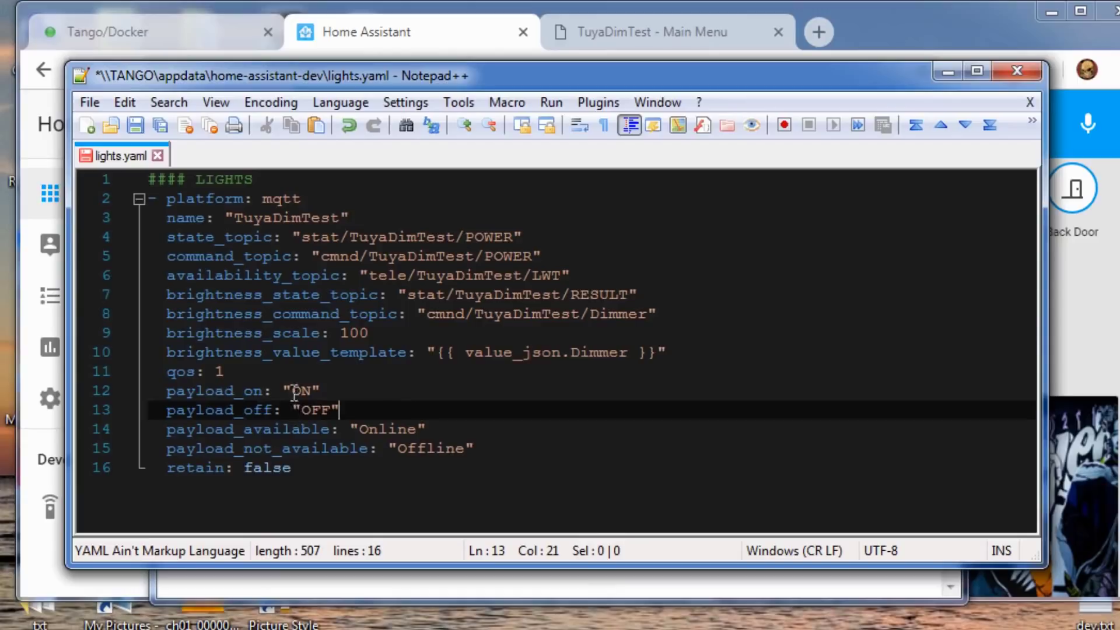
drag(294, 468, 125, 465)
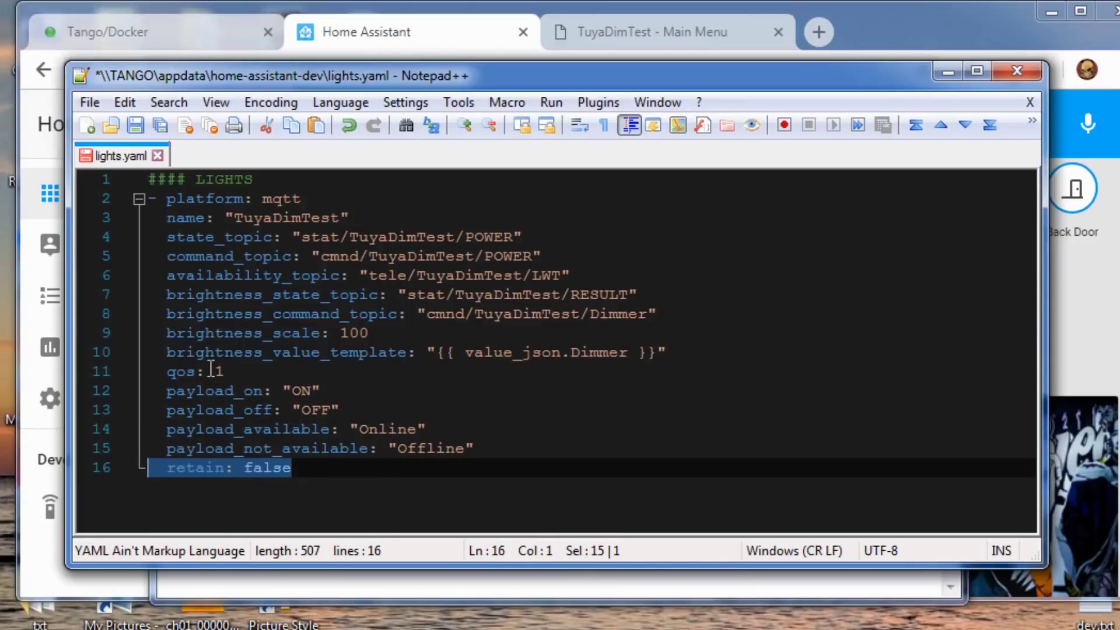
click(220, 333)
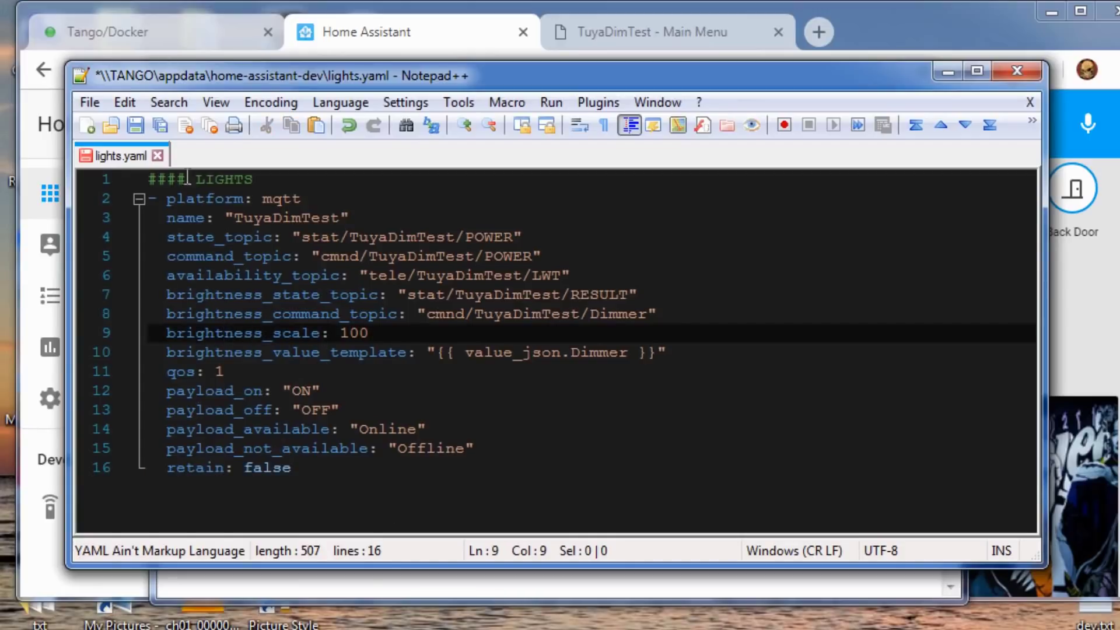
click(135, 124)
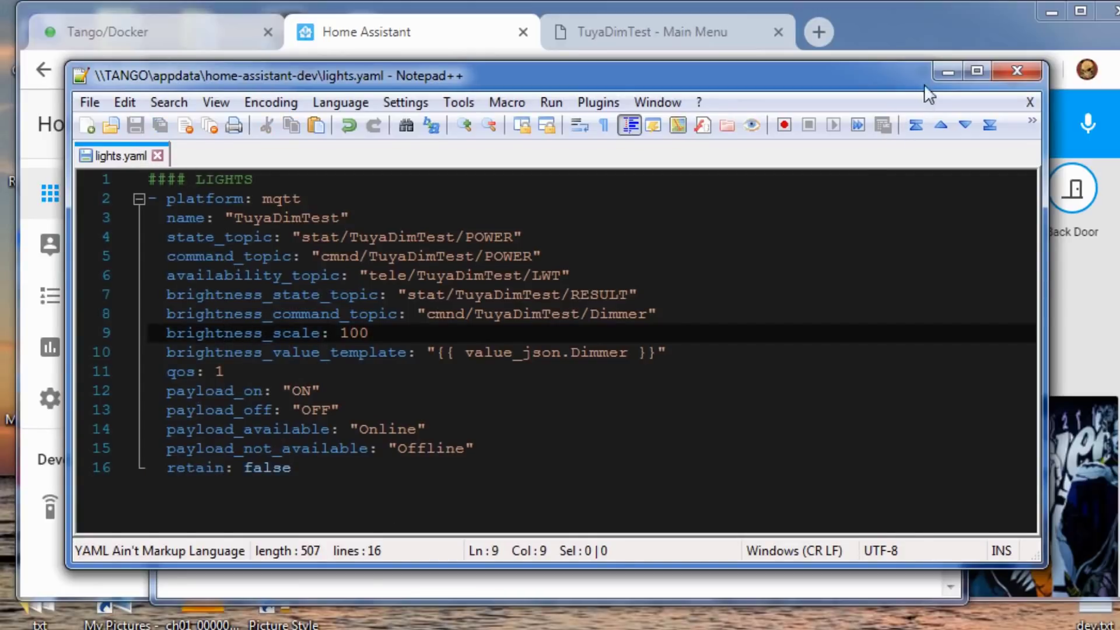
Step: Minimize both editors and validate the configuration with Check Config under Configuration > General
click(946, 72)
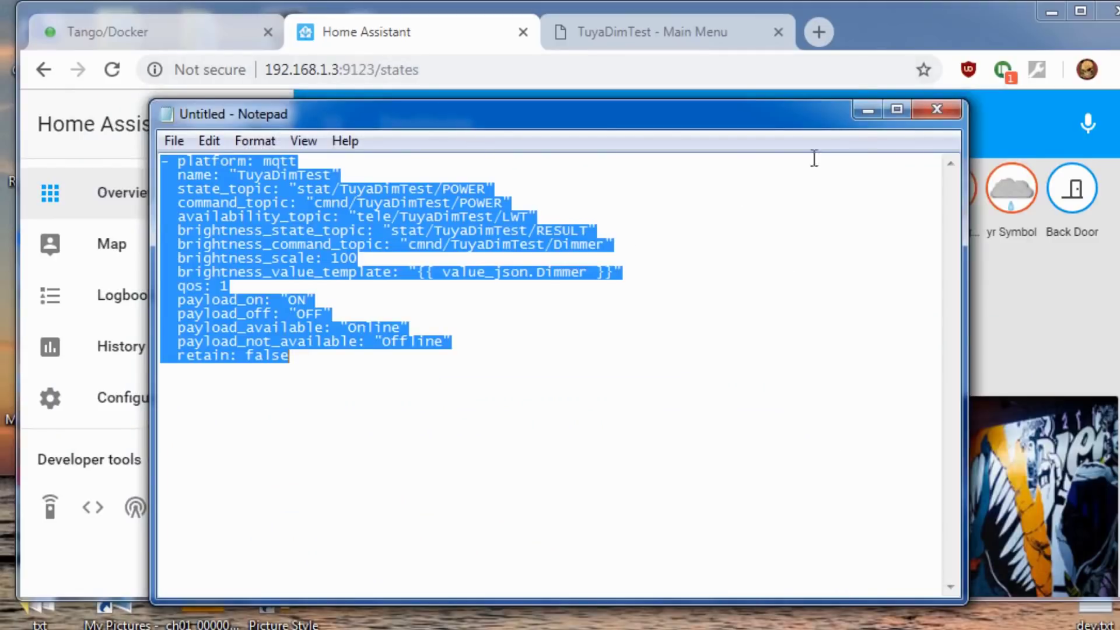
click(868, 110)
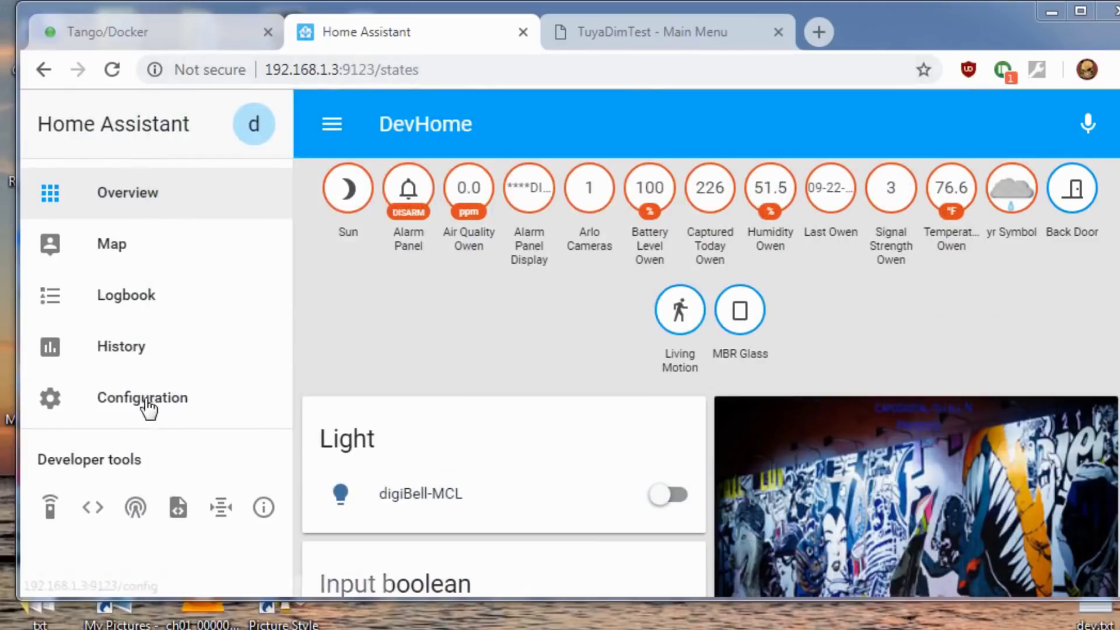
click(146, 402)
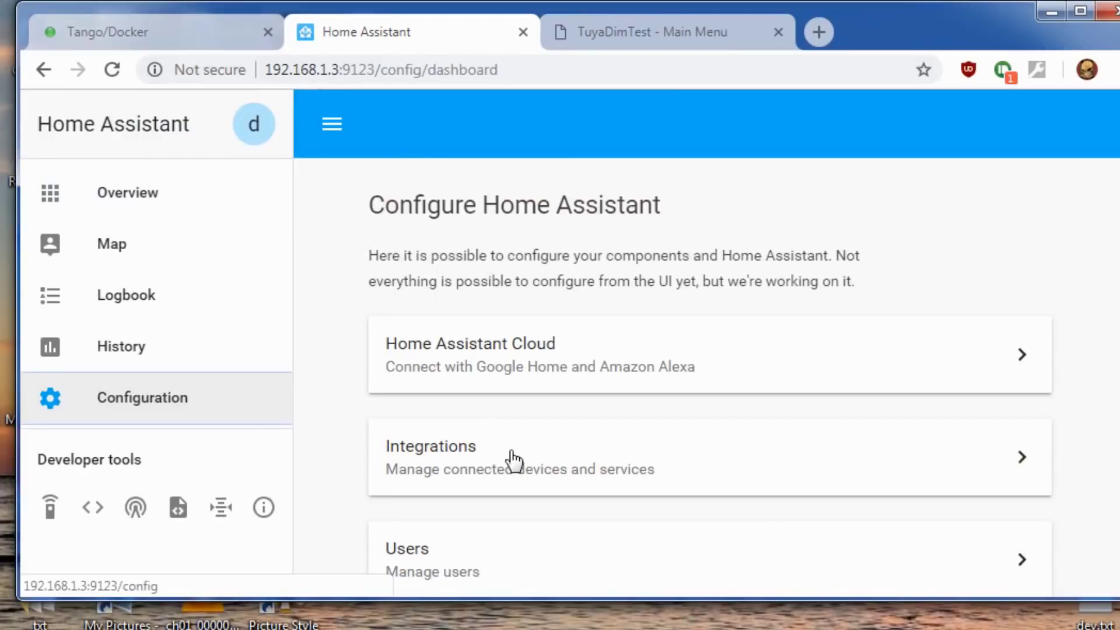
scroll(512, 461, down, 6)
click(493, 305)
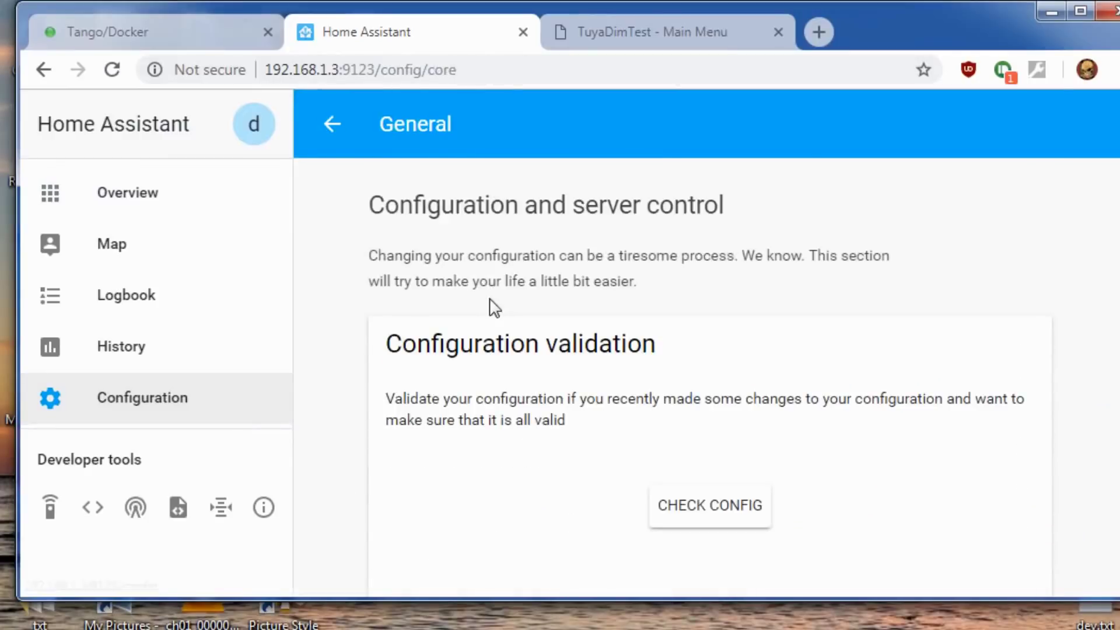
click(720, 511)
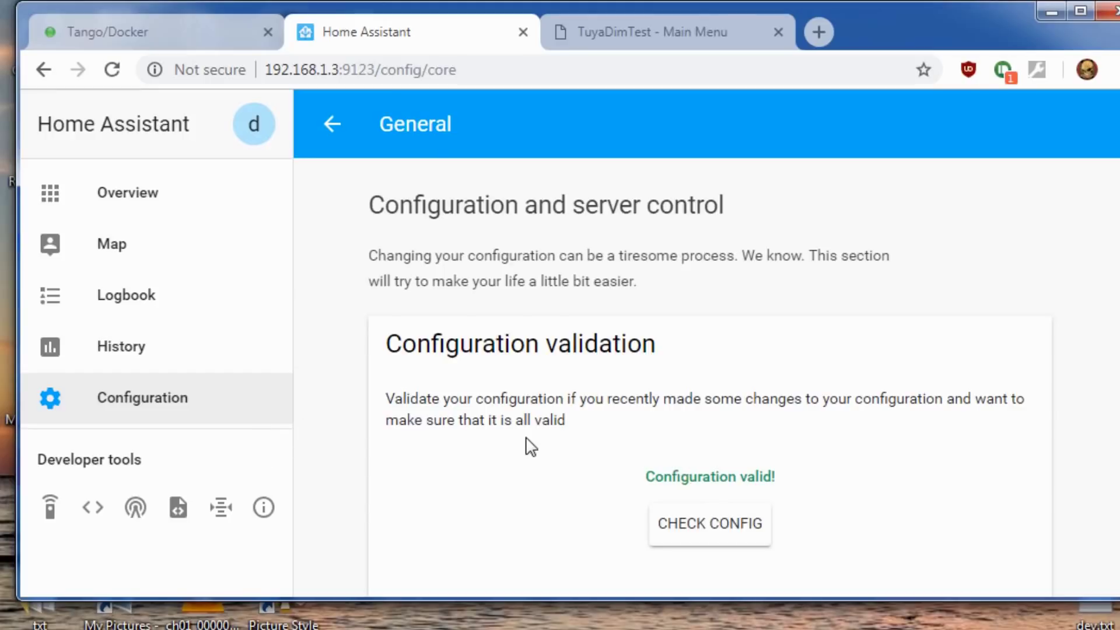
Step: Restart the Home Assistant server and return to the Overview
scroll(531, 446, down, 5)
click(429, 541)
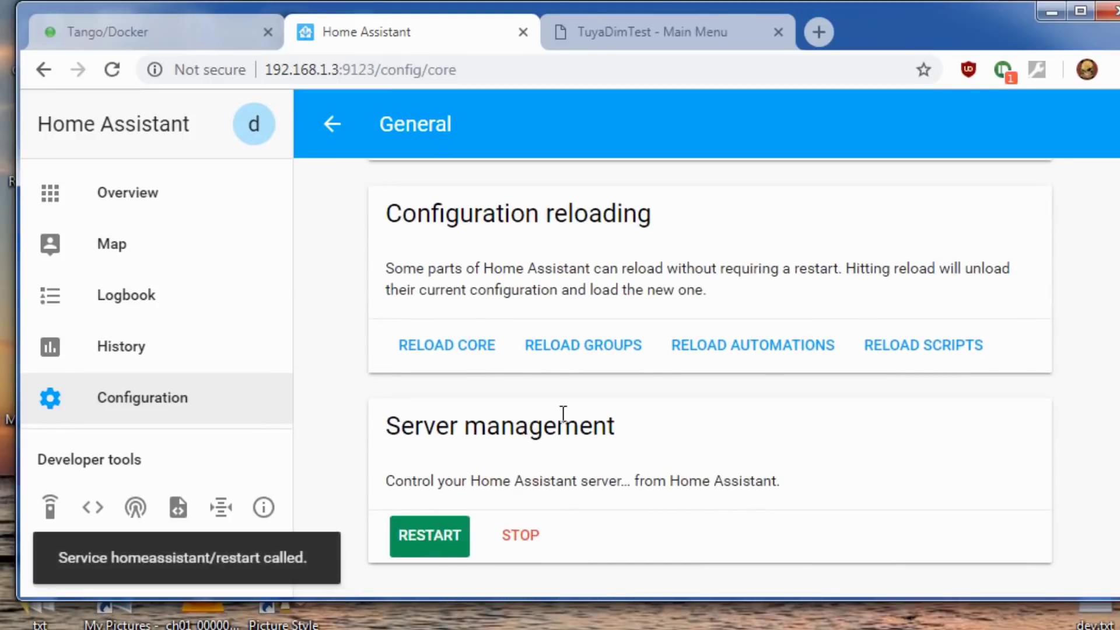
click(138, 192)
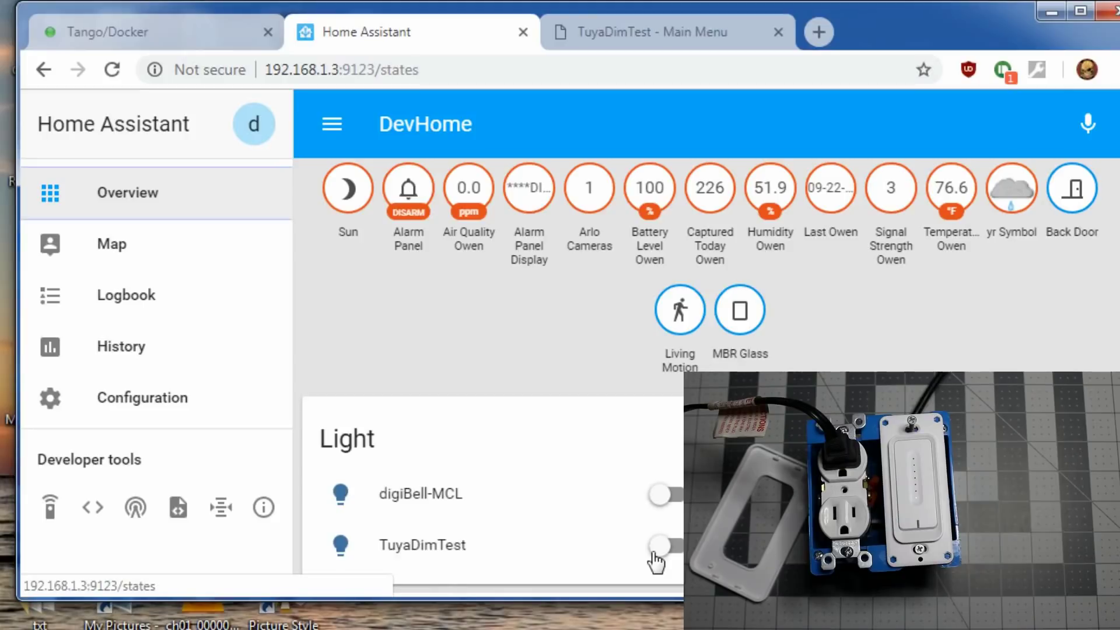
Step: Turn TuyaDimTest on and set its brightness low, high, lower, maximum, then about middle
click(430, 562)
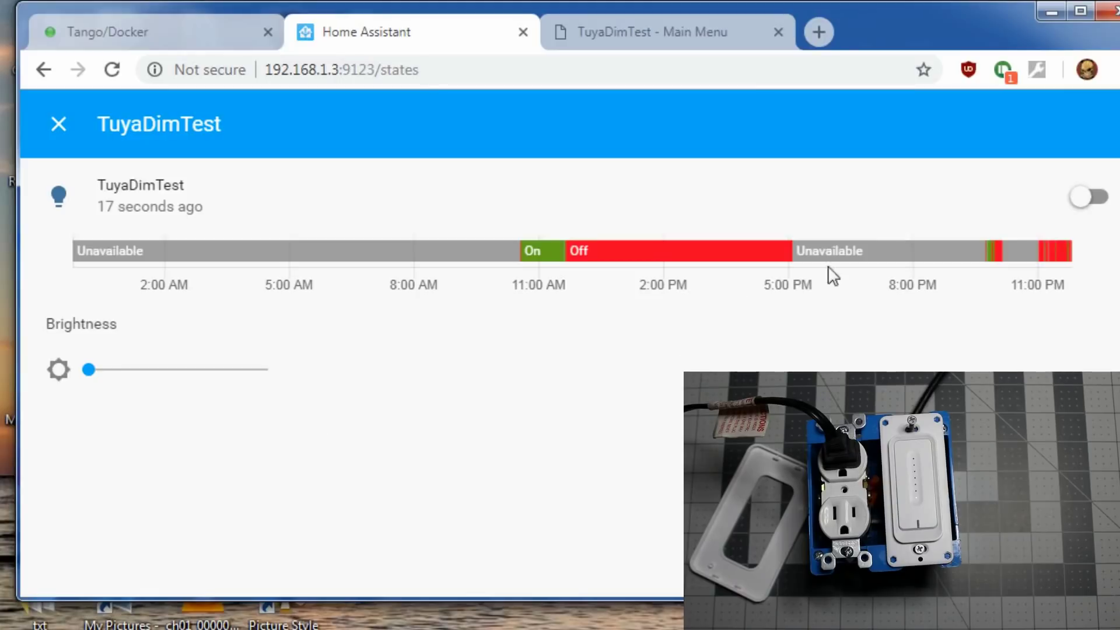
click(1090, 198)
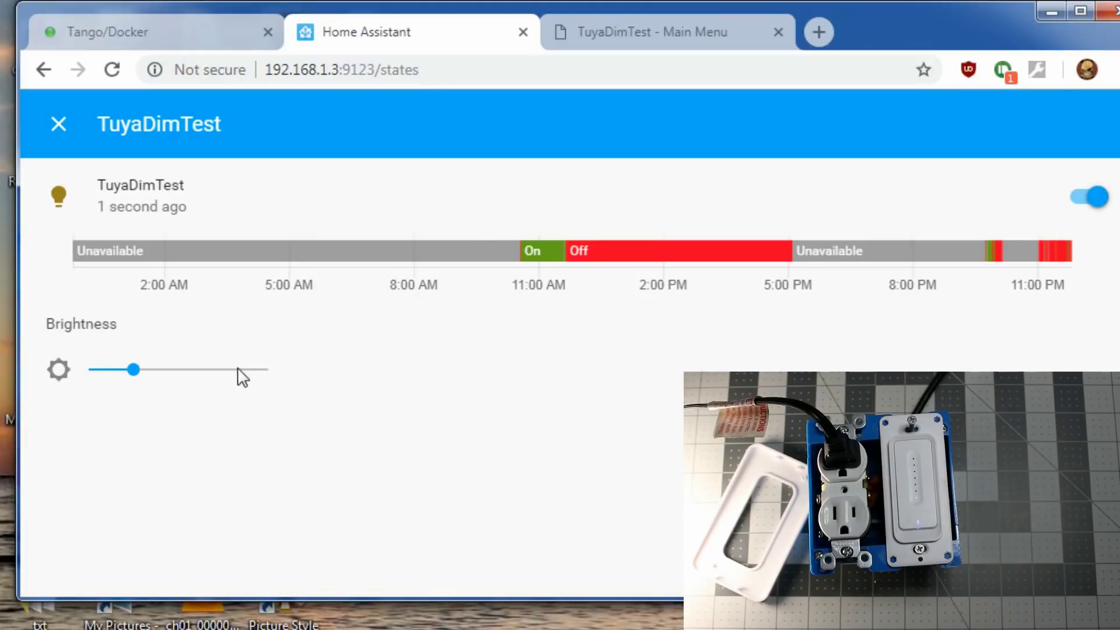
click(106, 369)
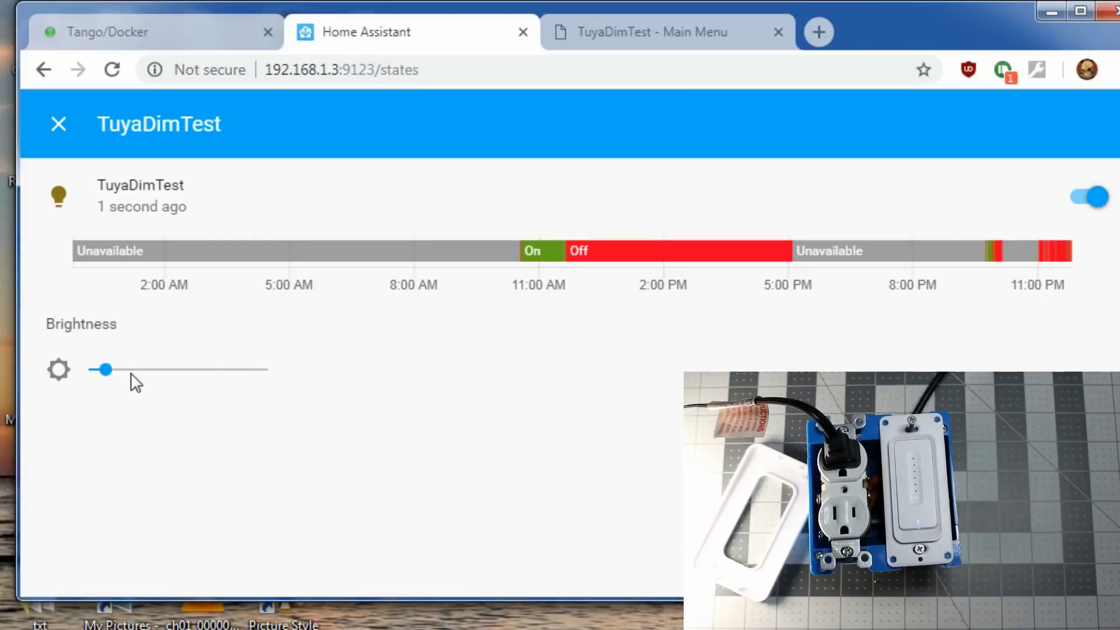
click(233, 370)
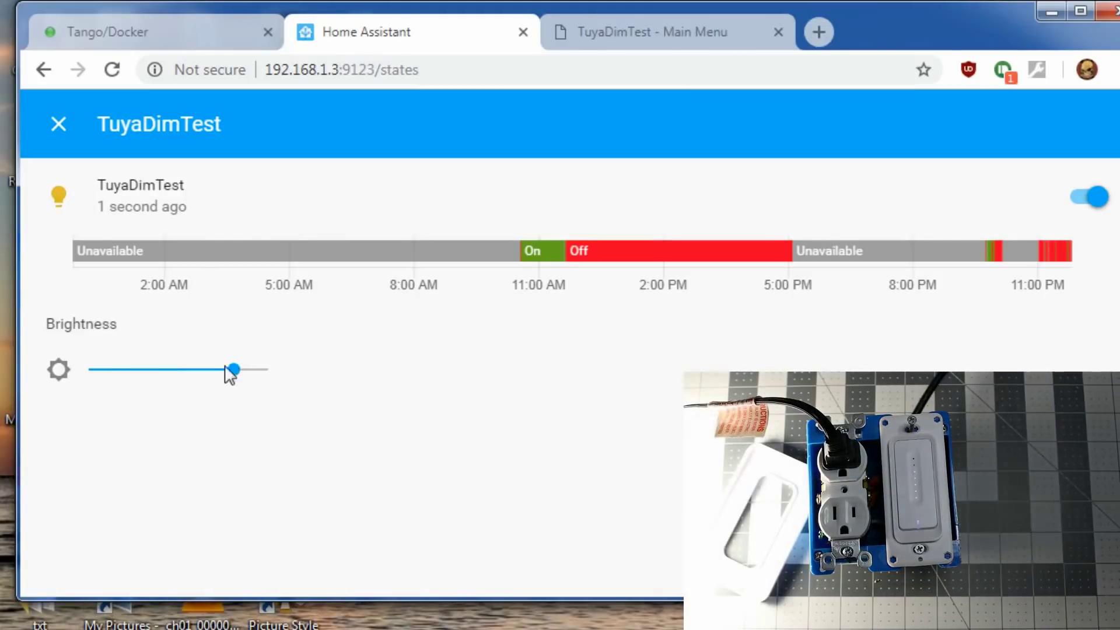
click(156, 373)
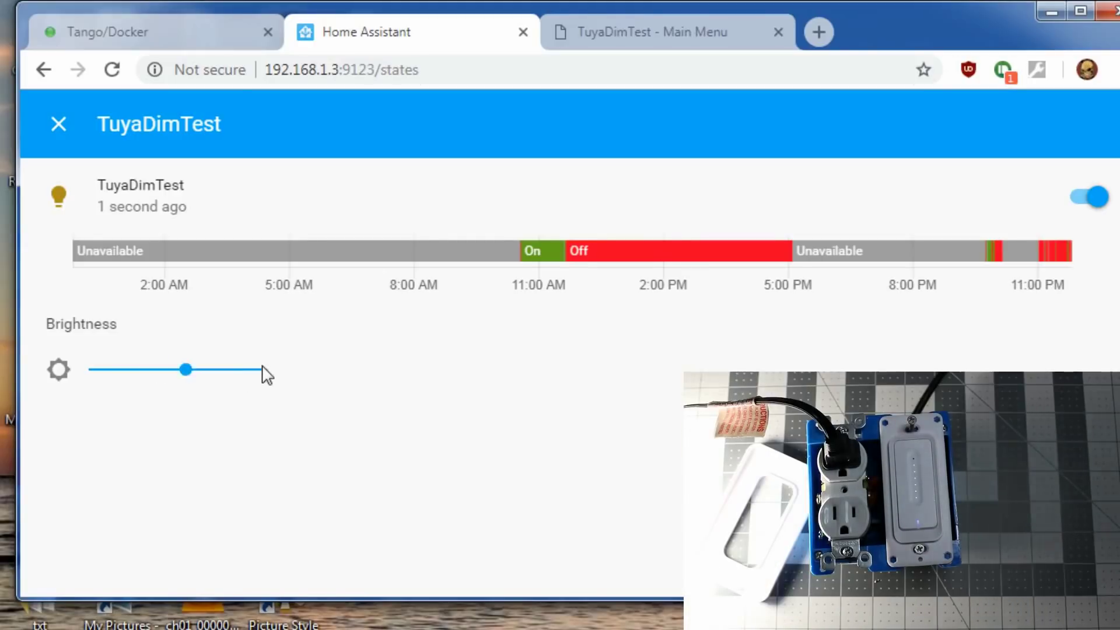
click(262, 369)
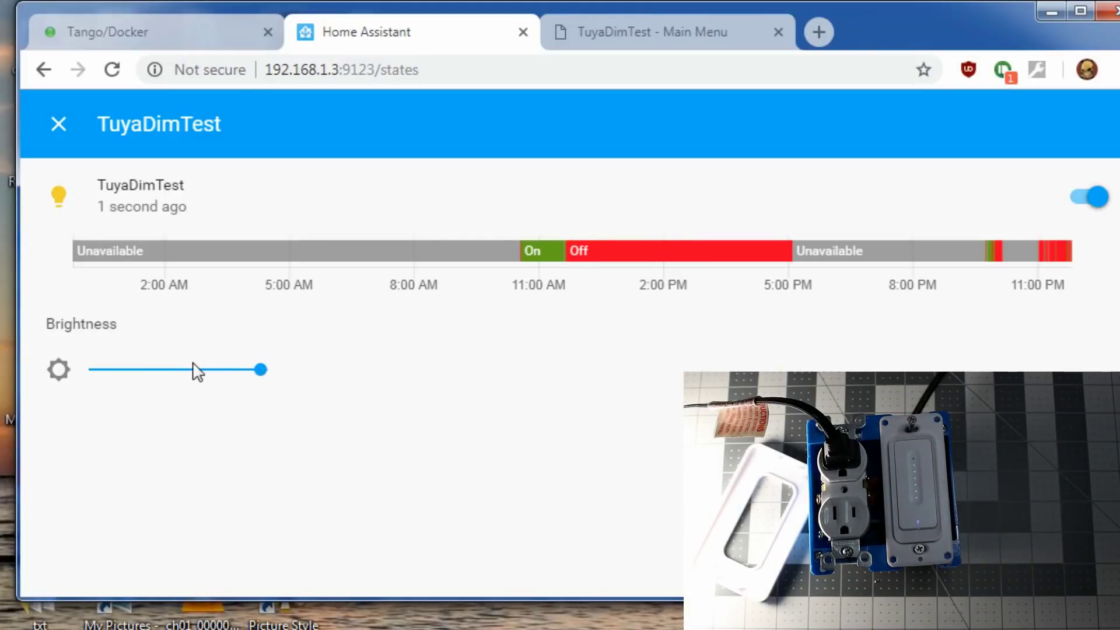
click(169, 369)
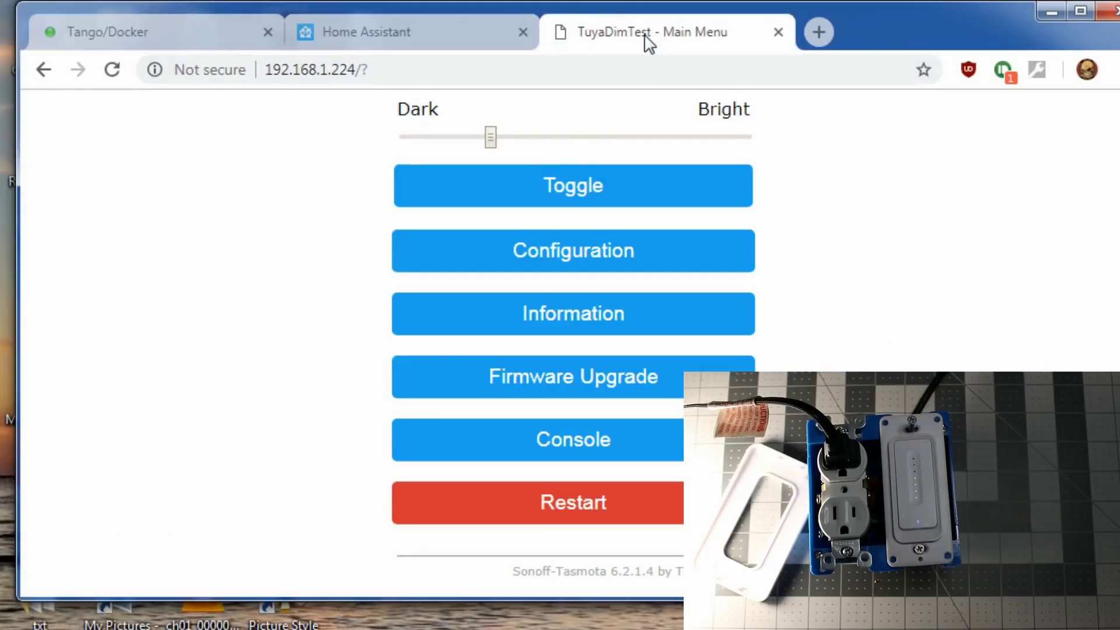
Step: Set TuyaDimTest's Dark/Bright slider to full, partway, brighter, then lowest
scroll(299, 360, up, 4)
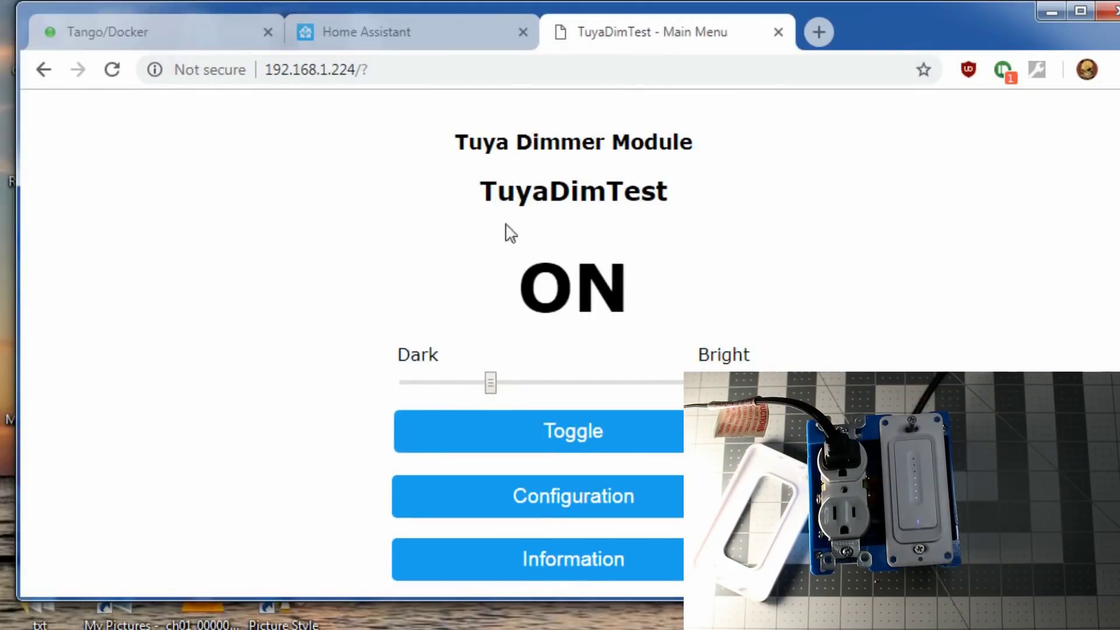
click(679, 384)
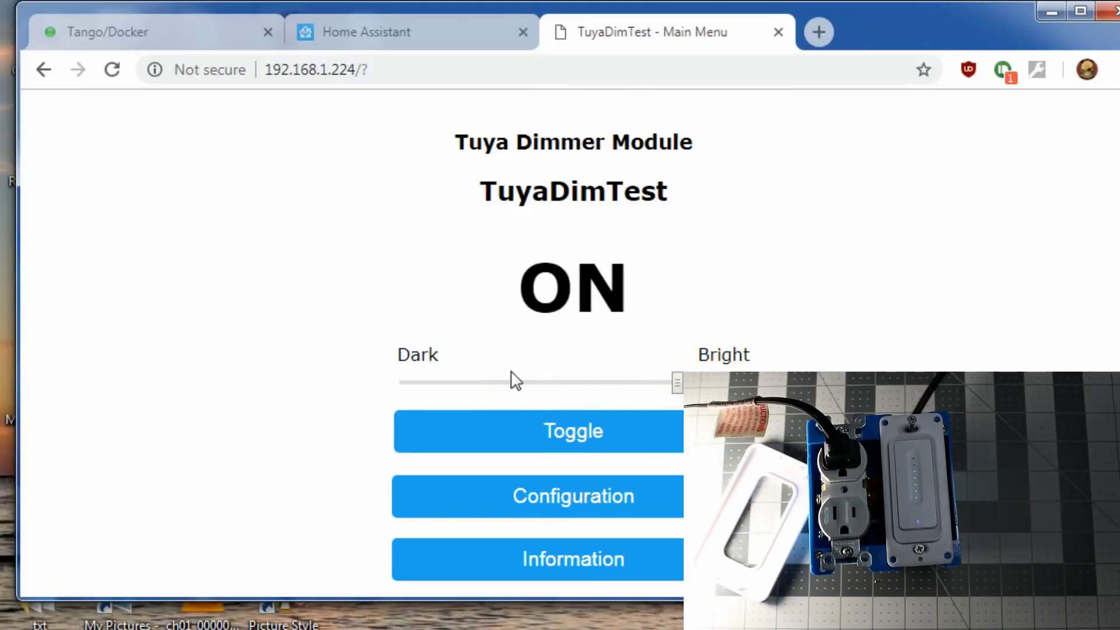
click(465, 383)
click(620, 386)
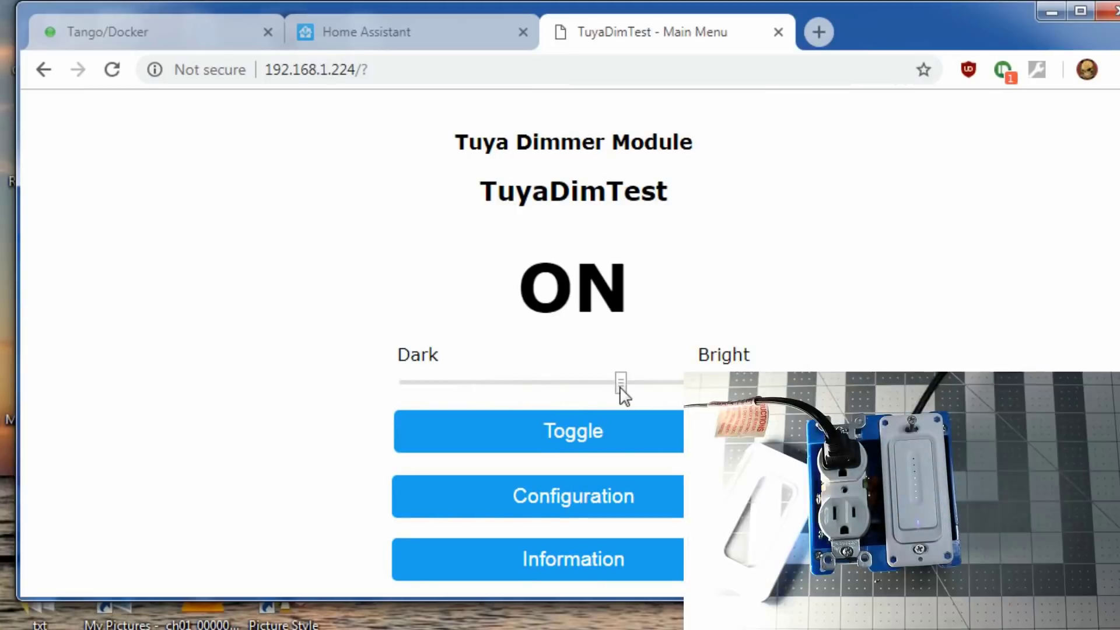
click(421, 385)
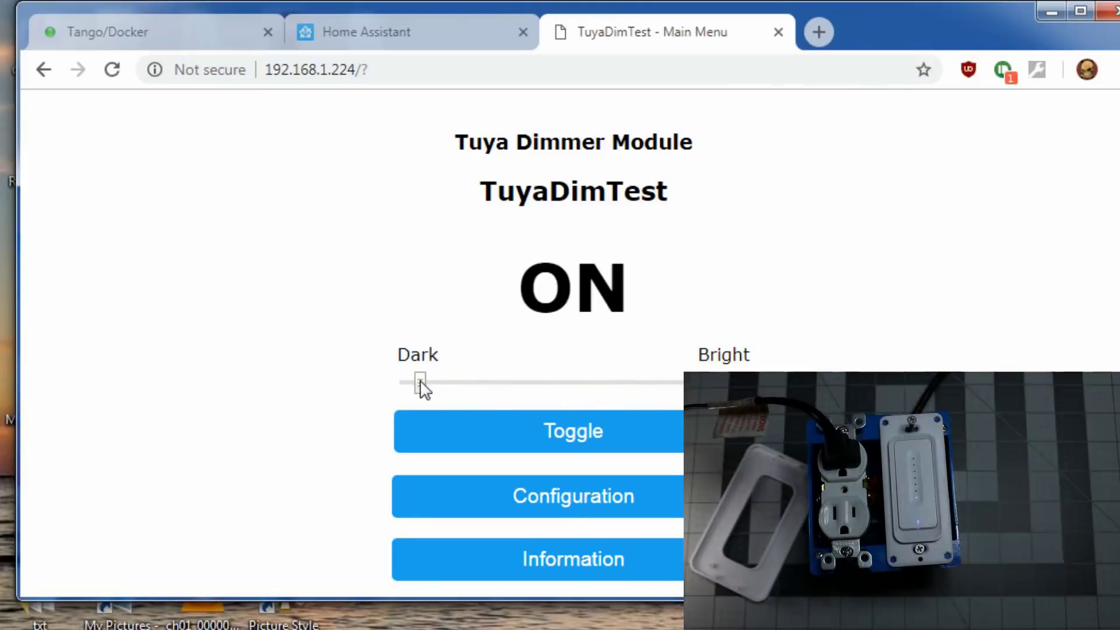
Step: Switch the dimmer off and back on, then set its brightness to mid level
click(569, 439)
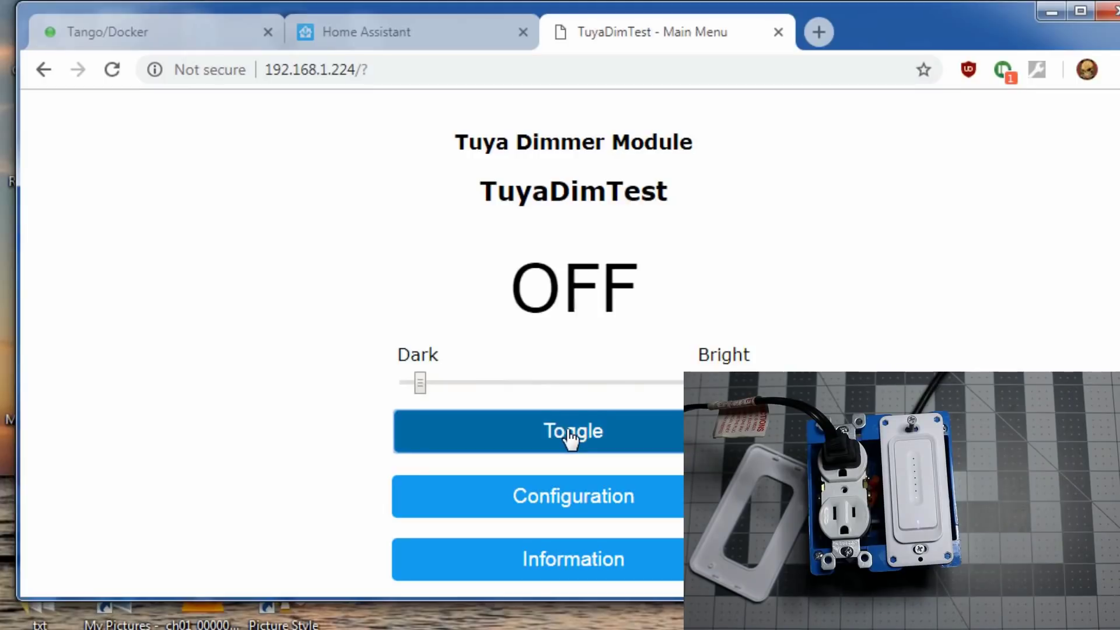
click(570, 438)
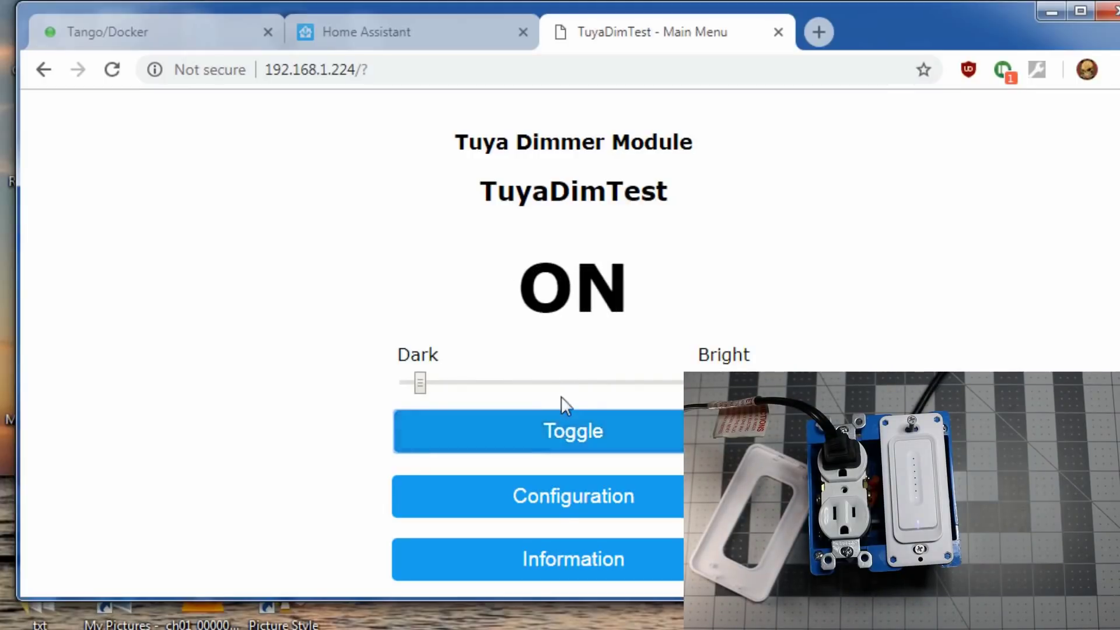
click(511, 383)
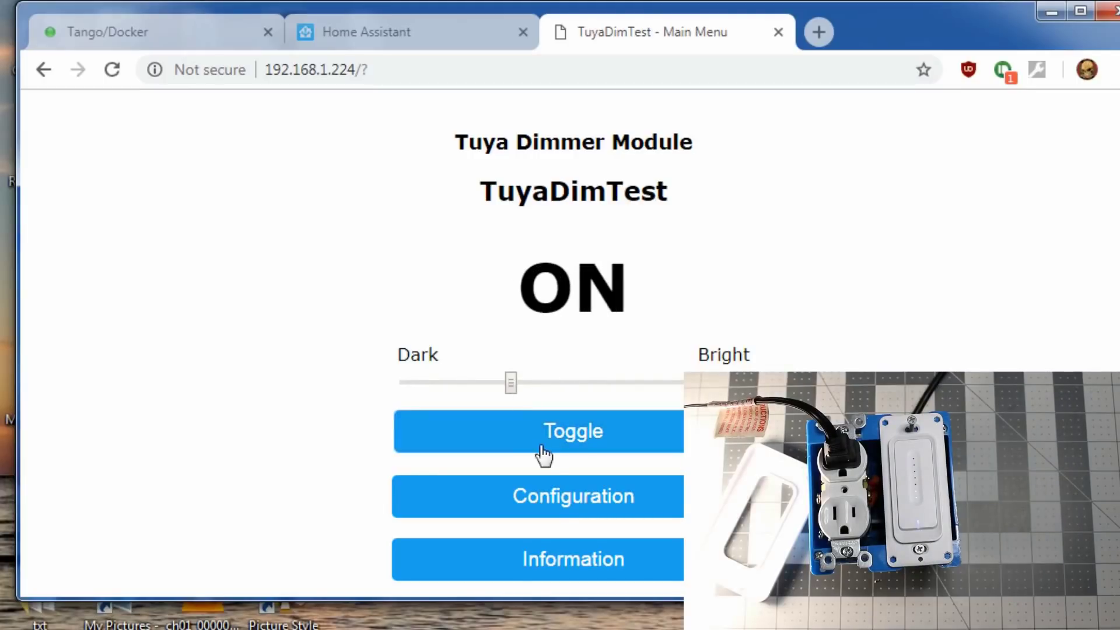
scroll(617, 438, down, 4)
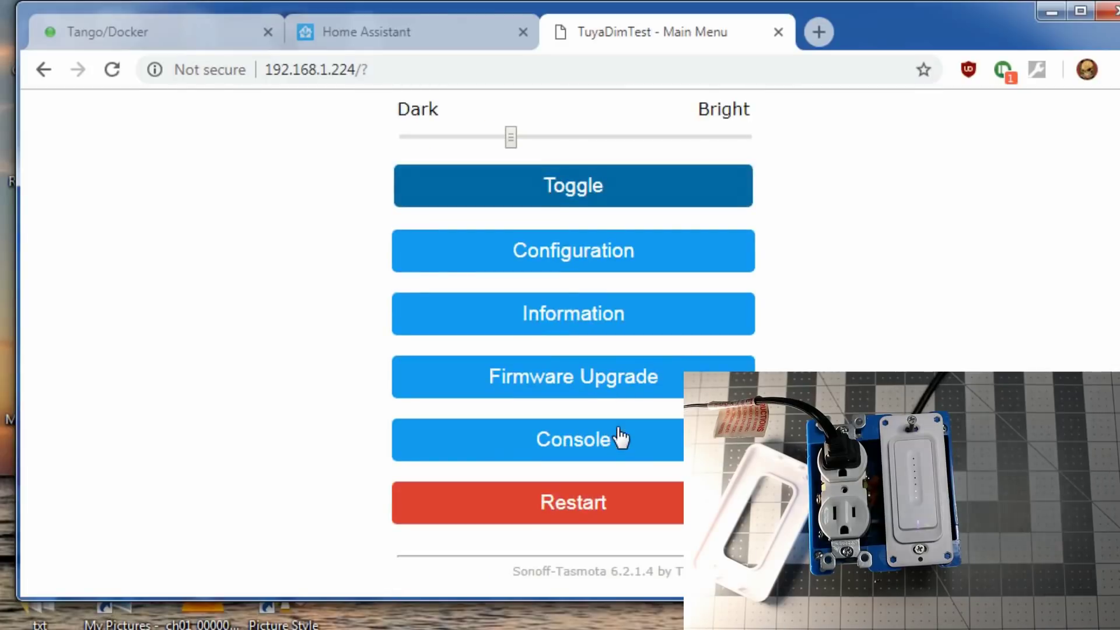
click(569, 458)
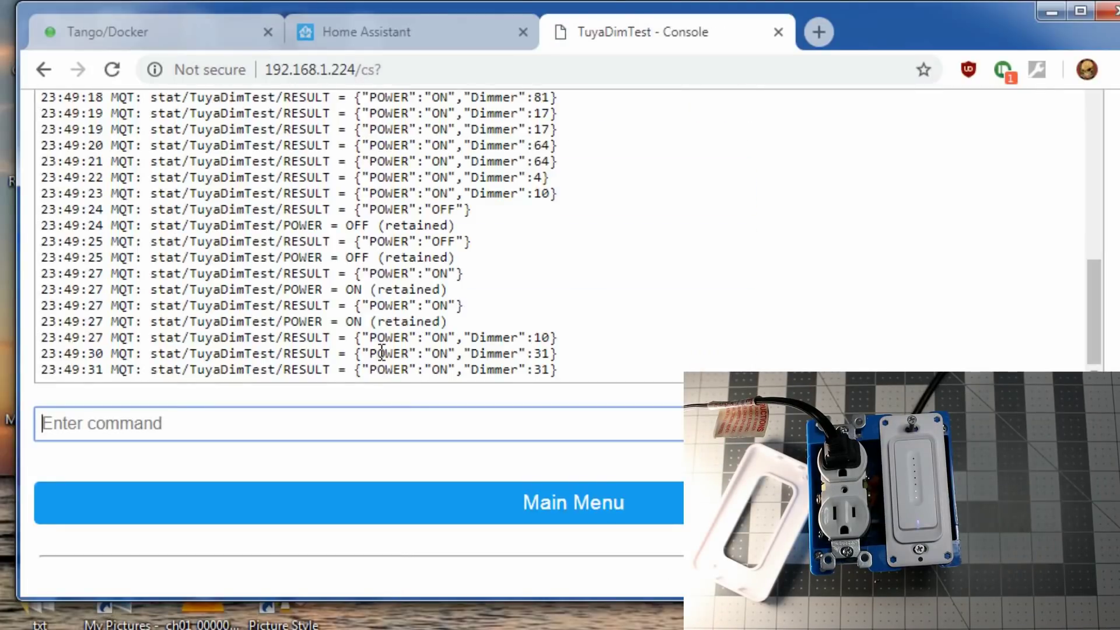